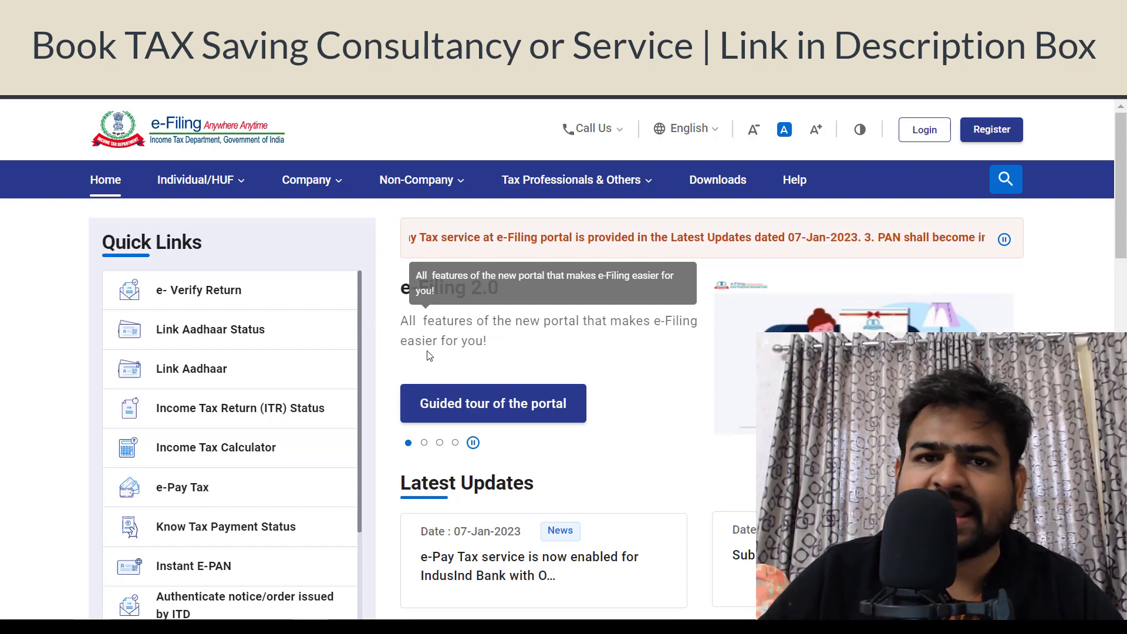
Browse the e-Filing homepage's quick links and open the Income Tax Calculator.
scroll(221, 405, "down", 1)
scroll(221, 405, "down", 3)
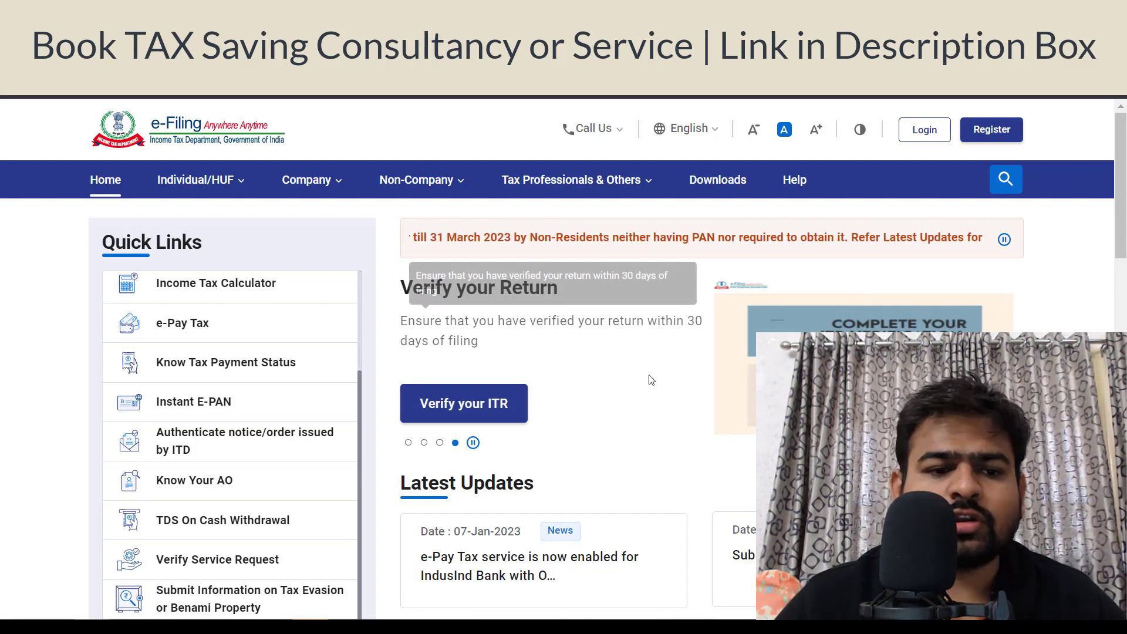
scroll(673, 334, "down", 4)
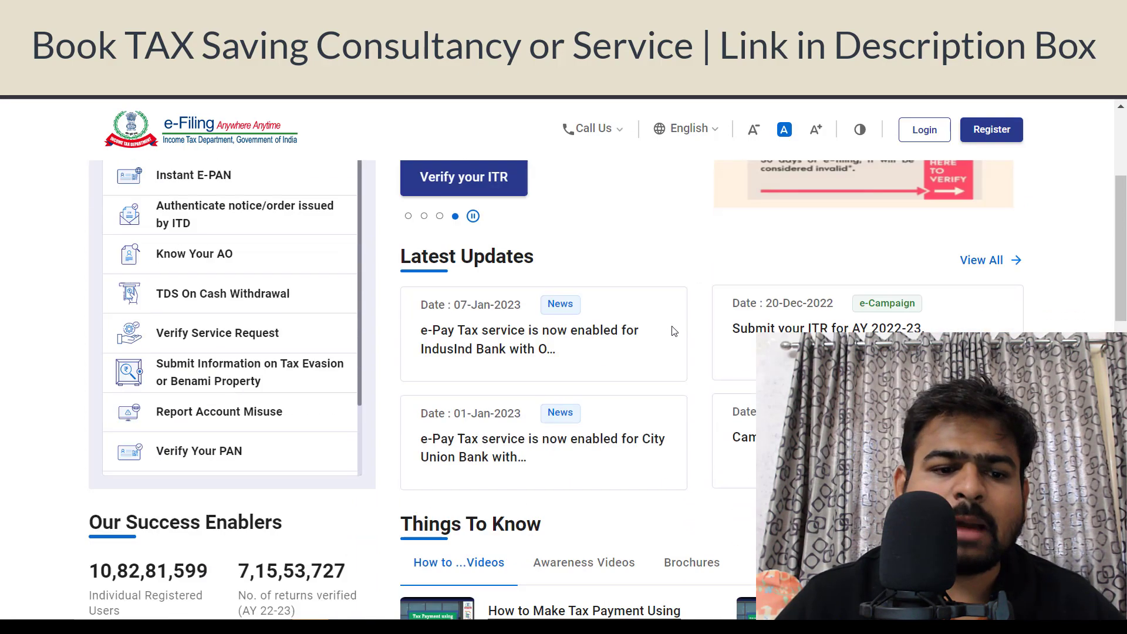
scroll(259, 378, "up", 5)
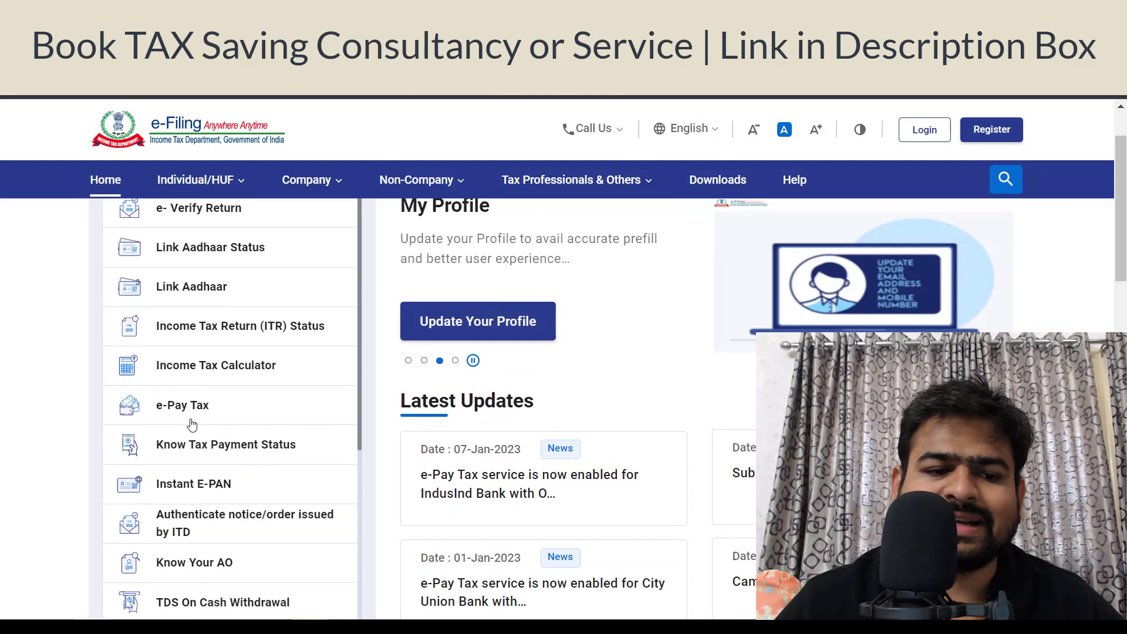
left_click(234, 376)
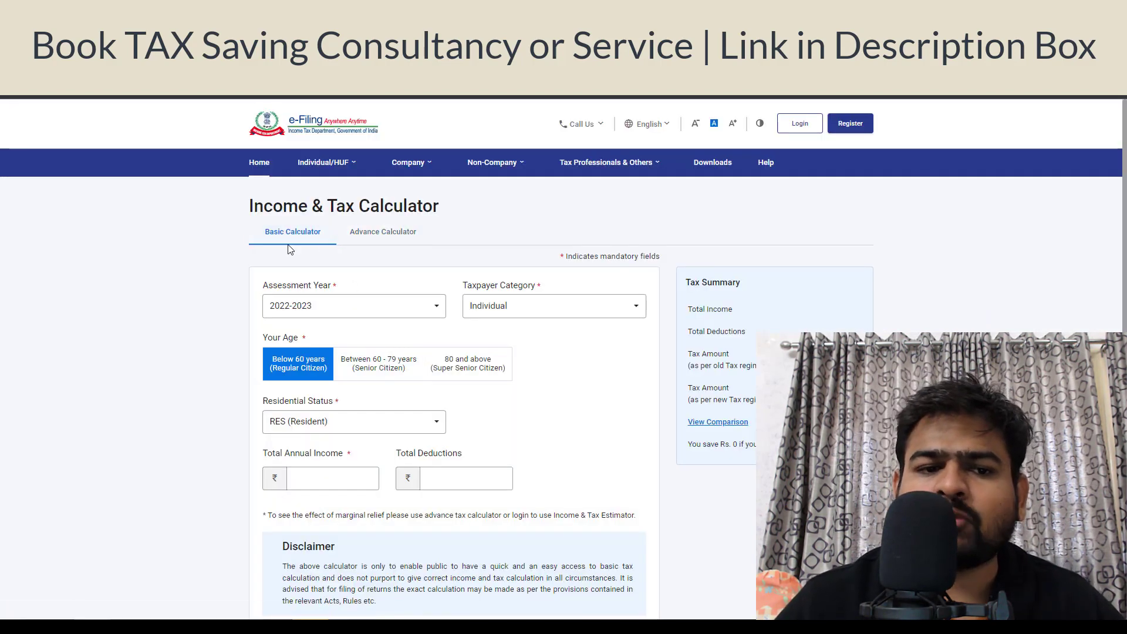
Switch to the Advance Calculator and examine its income heads and basic taxpayer fields.
left_click(388, 233)
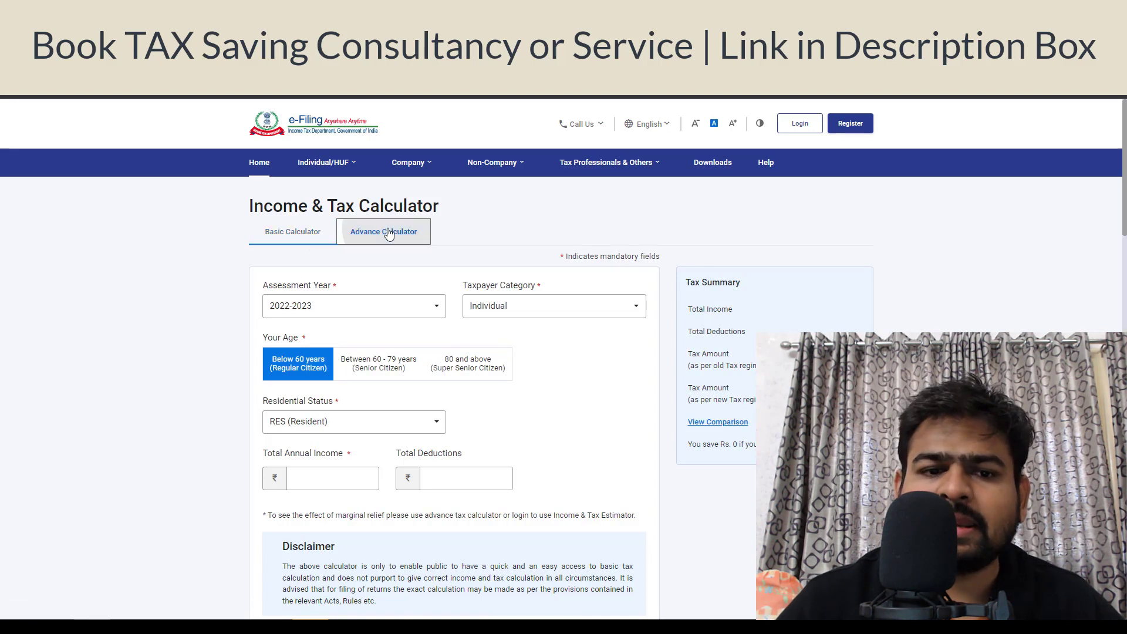
scroll(499, 331, "down", 6)
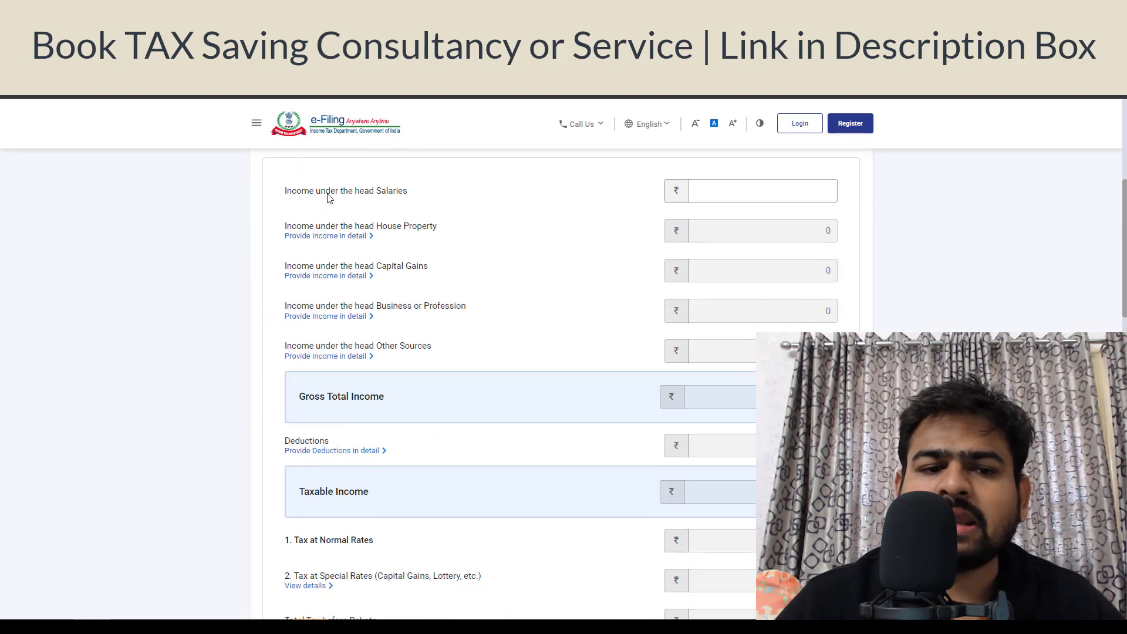
left_click_drag(326, 192, 399, 194)
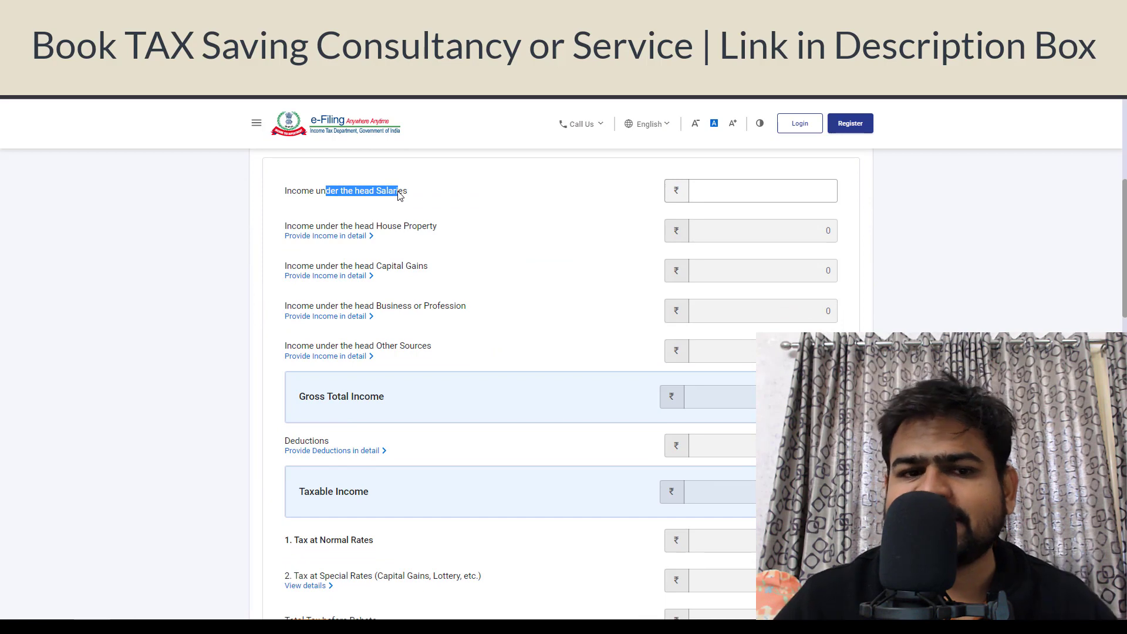
scroll(398, 211, "up", 1)
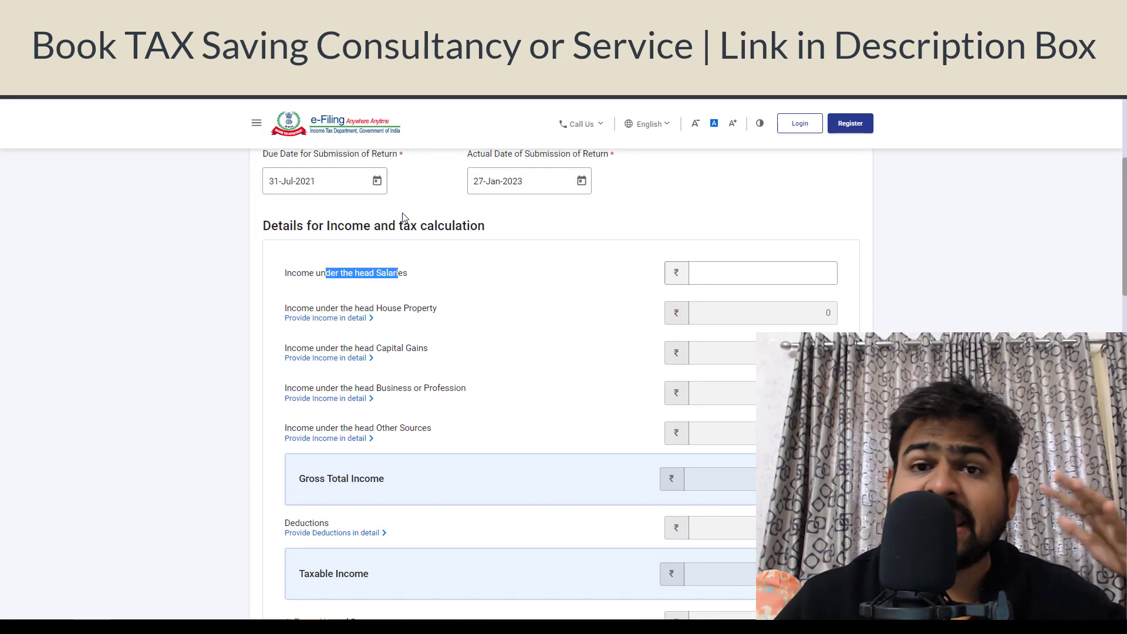
left_click(816, 282)
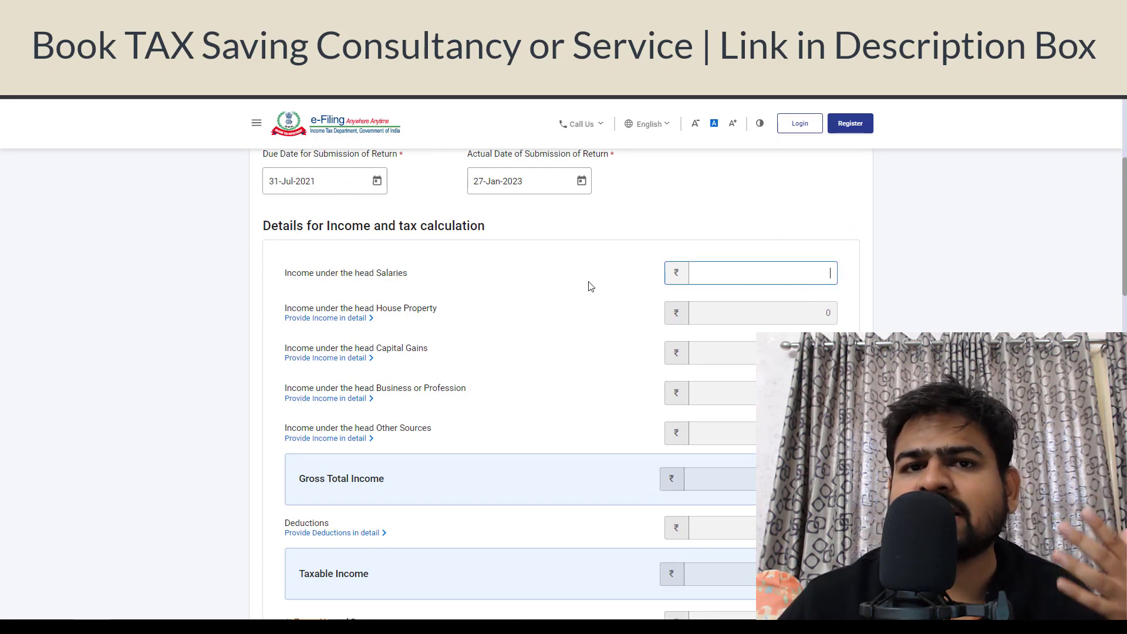
scroll(594, 284, "up", 4)
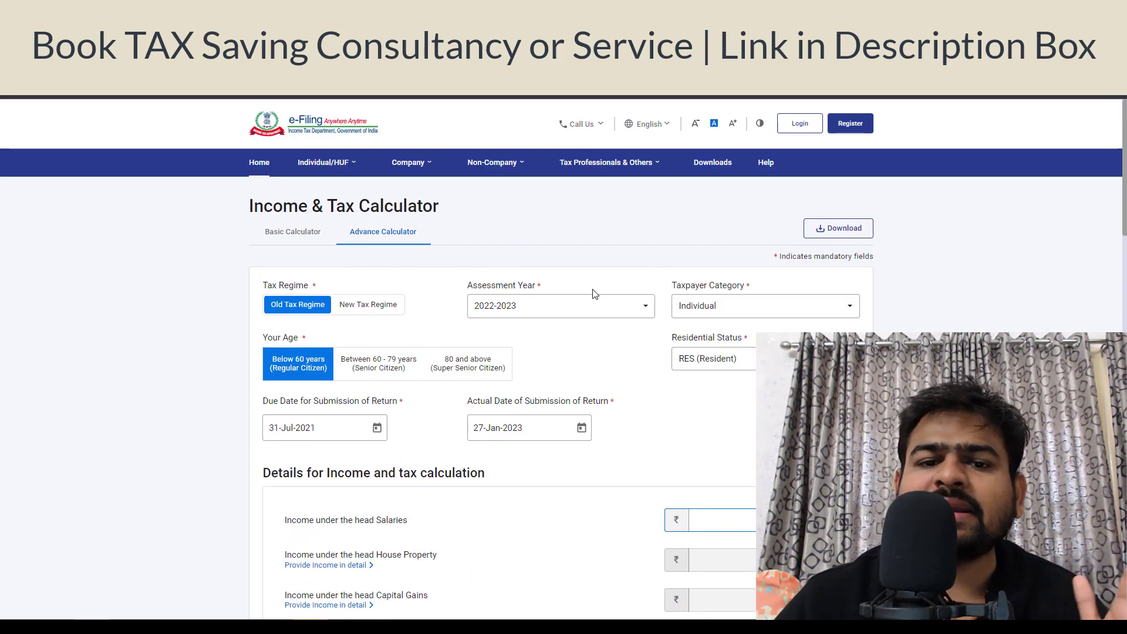
Log in to the e-Filing account and open the Income & Tax Estimator from the dashboard.
left_click(799, 134)
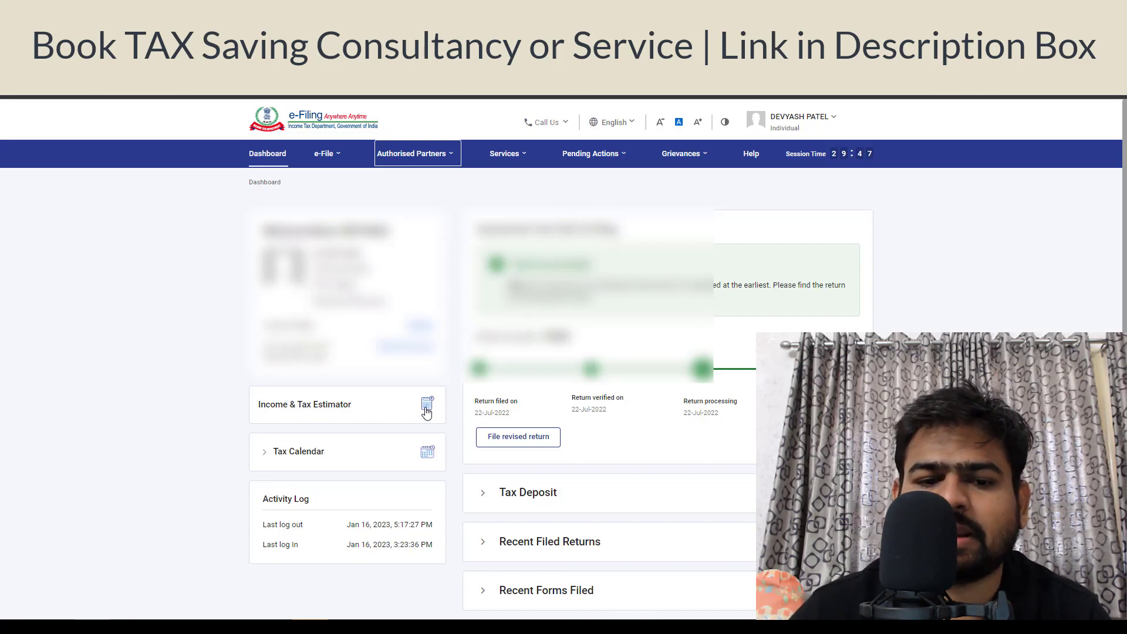
left_click(427, 411)
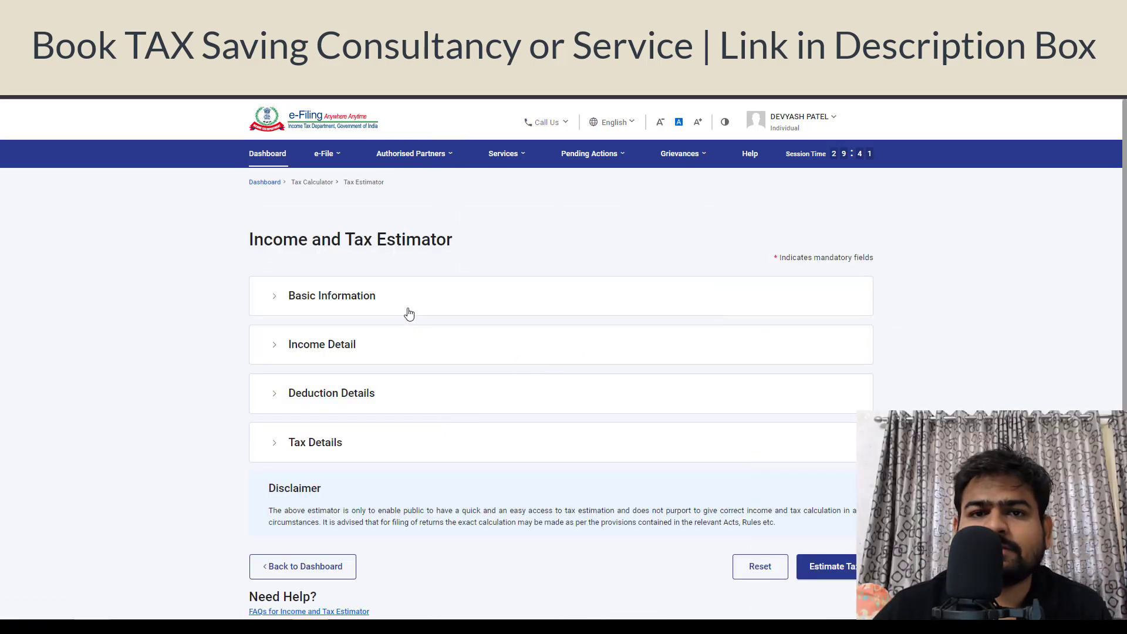
Set the assessment year to 2023-2024 in the estimator's Basic Information.
left_click(349, 310)
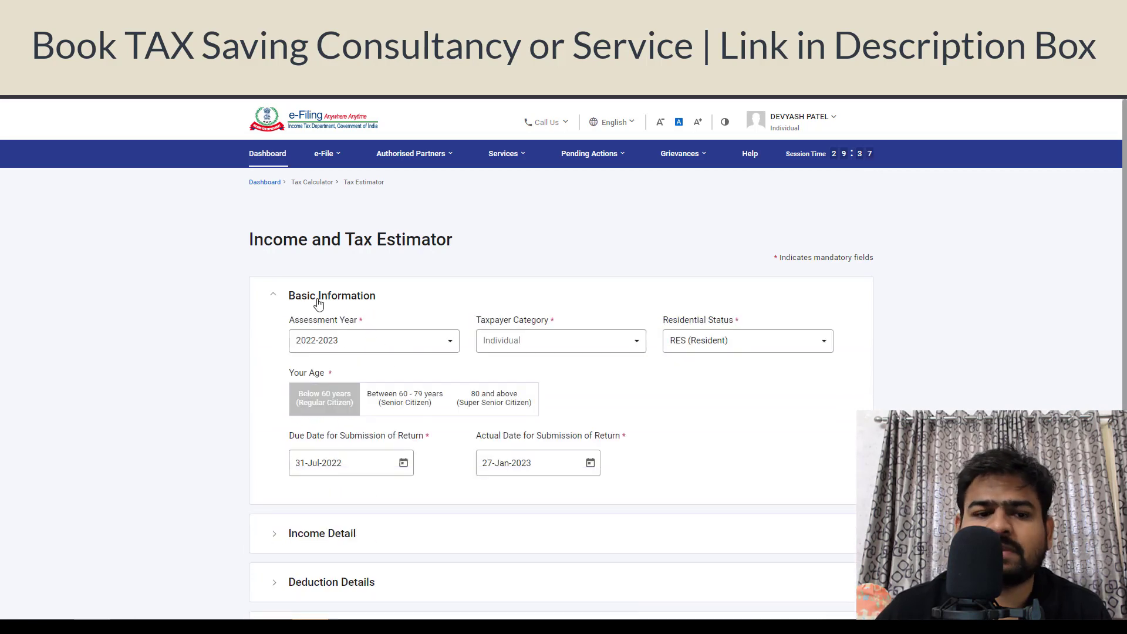
scroll(318, 303, "down", 2)
left_click(323, 232)
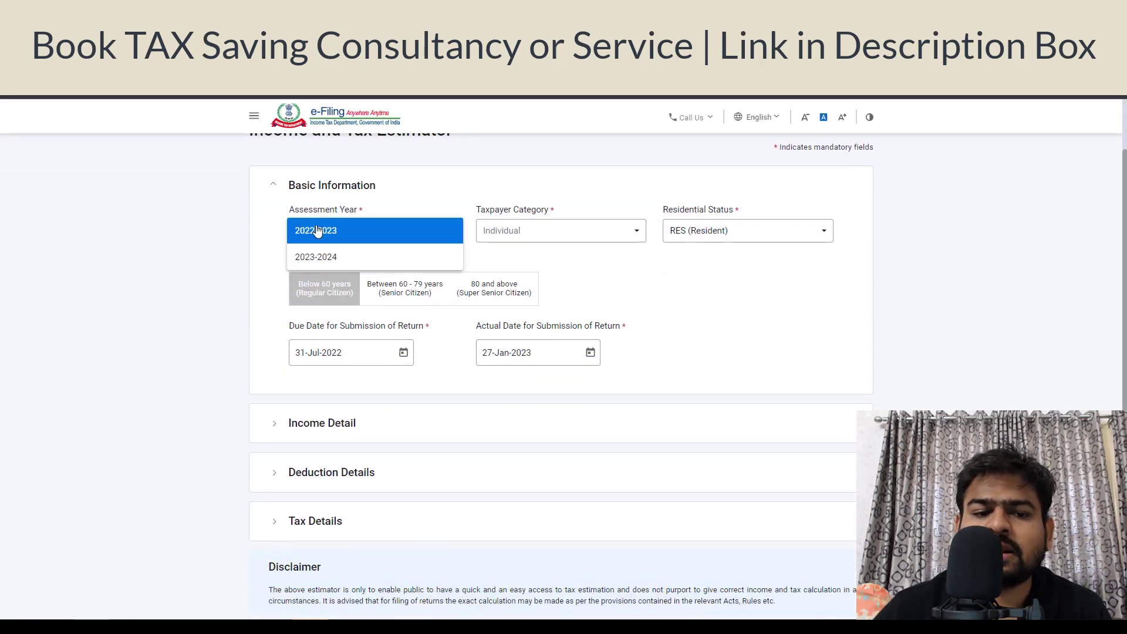
left_click(320, 259)
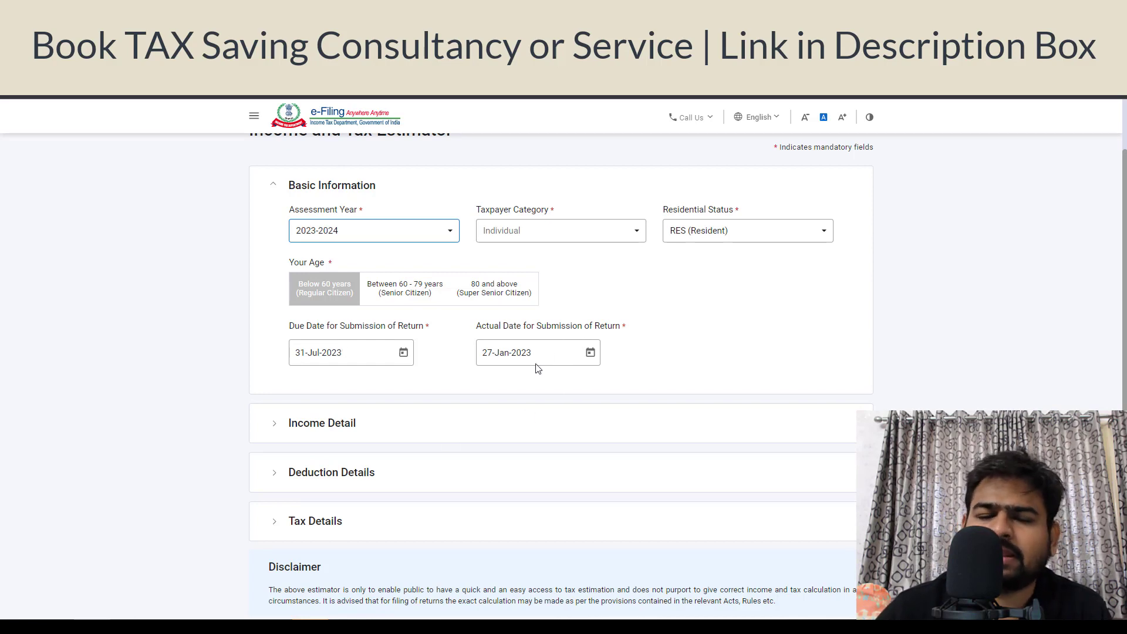
Expand the salary details under Income Detail and enter a gross salary of 800000.
left_click(355, 422)
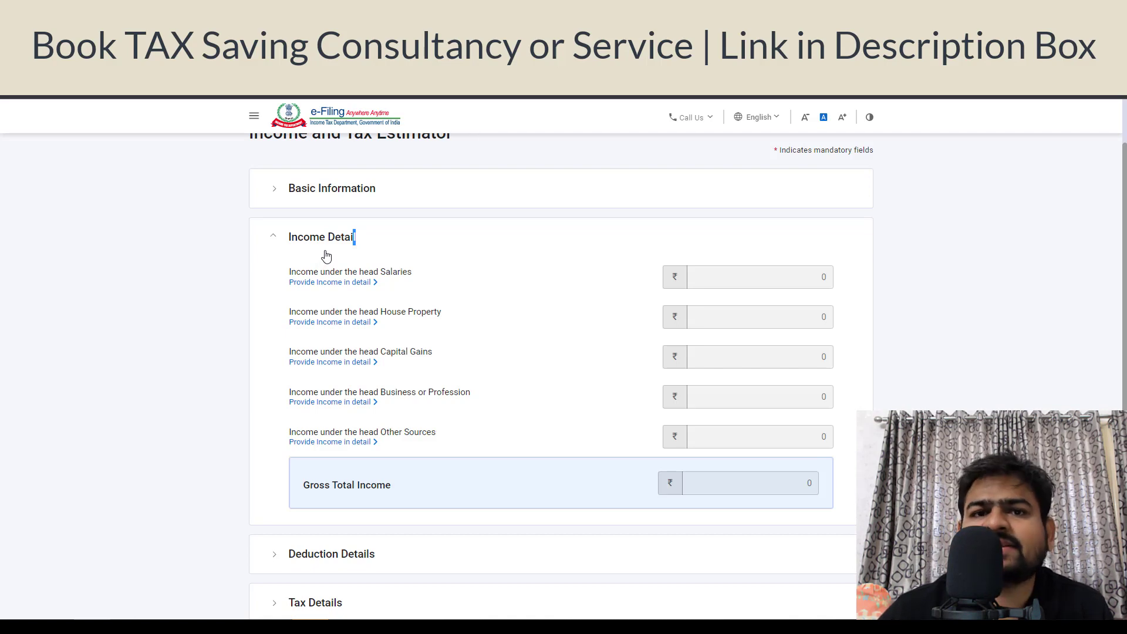
left_click(359, 284)
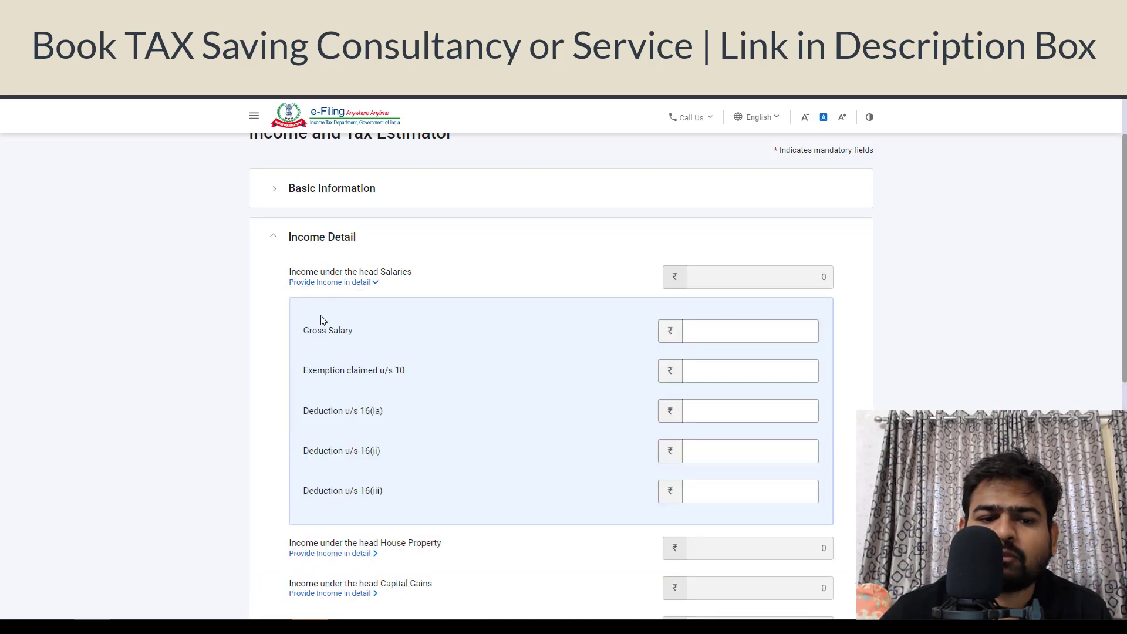
left_click(741, 327)
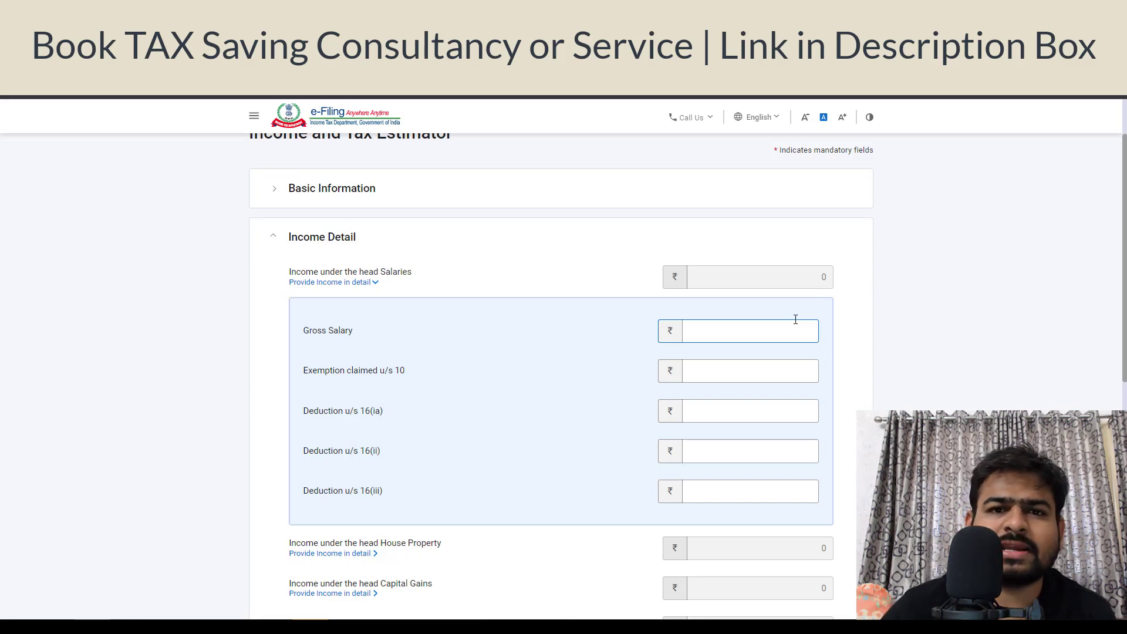
type("5")
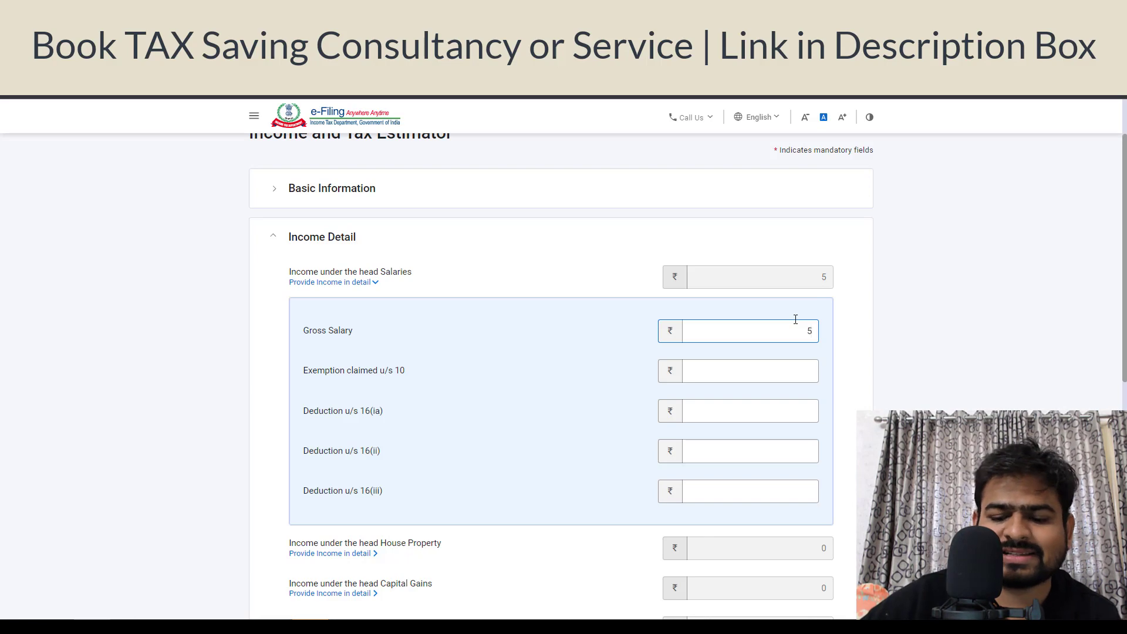
key("BackSpace")
type("800000")
Enter 25000 as the exemption claimed u/s 10 in the salary details.
left_click_drag(318, 370, 394, 367)
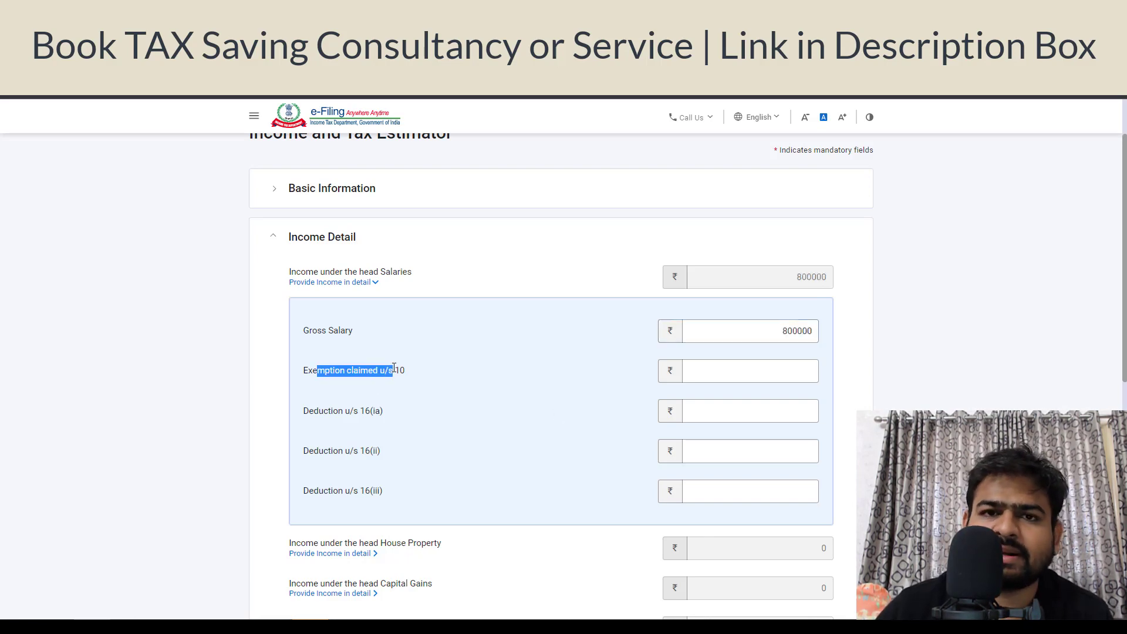
left_click(733, 373)
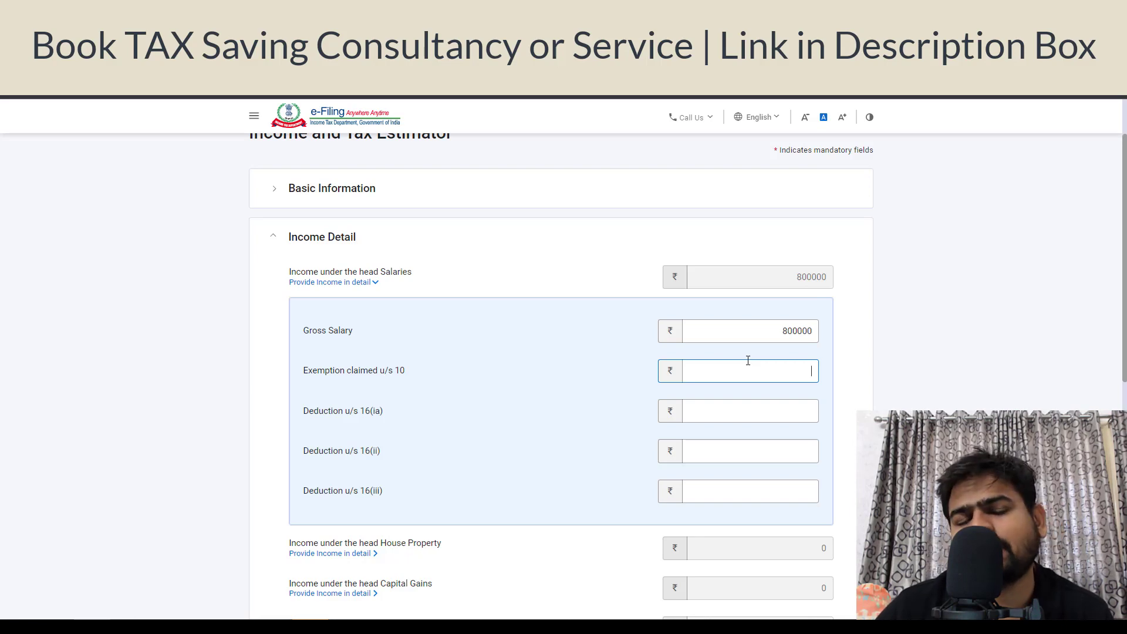
type("25000")
left_click(443, 499)
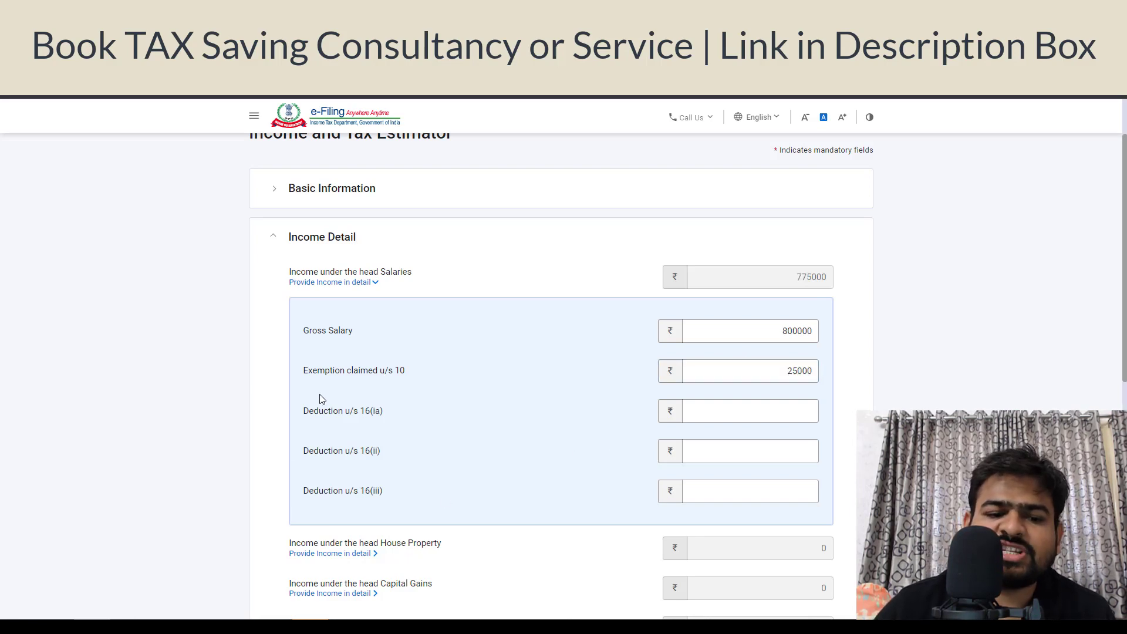
Enter 50000 as the deduction u/s 16(ia) in the salary details, leaving deduction u/s 16(ii) empty.
left_click_drag(309, 411, 373, 417)
left_click_drag(322, 451, 382, 457)
left_click_drag(322, 411, 384, 414)
left_click_drag(319, 451, 363, 445)
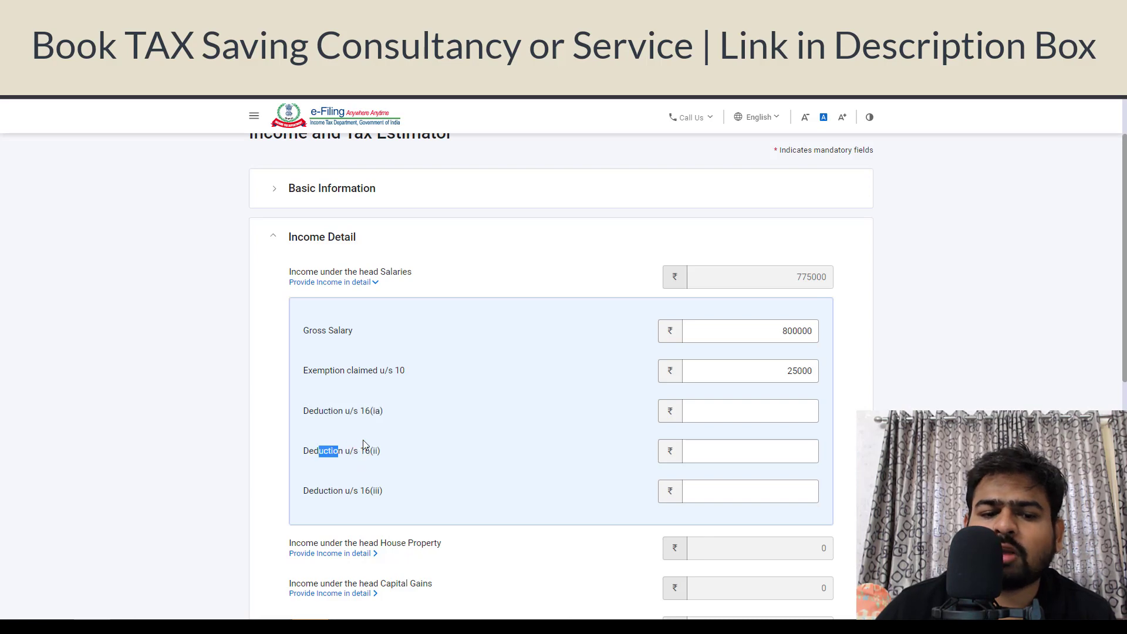
triple_click(402, 409)
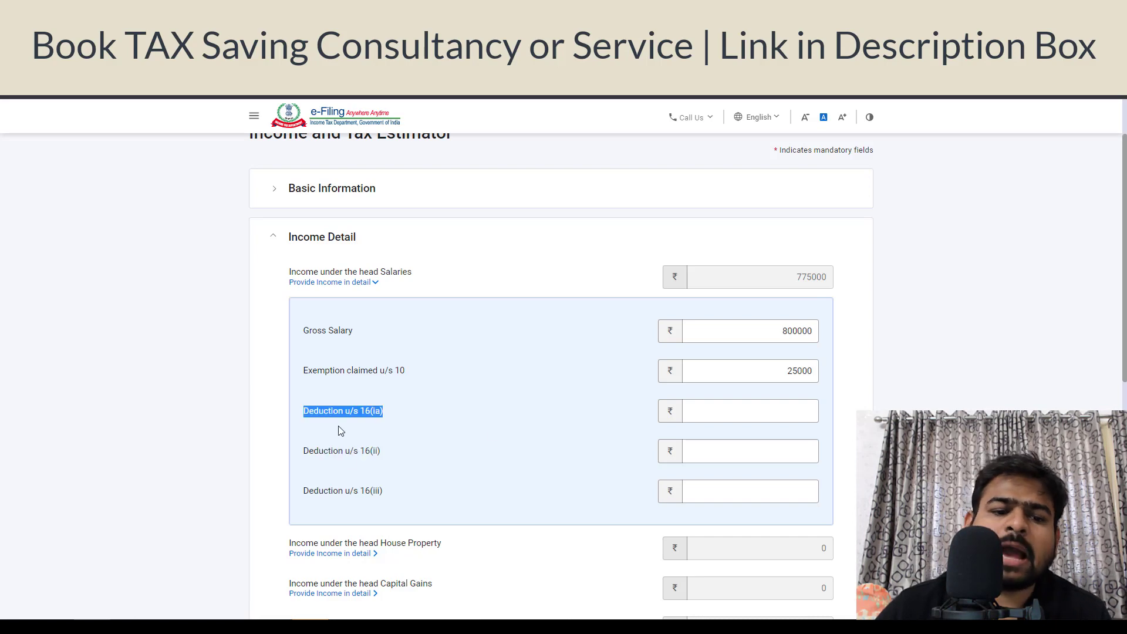
left_click(786, 416)
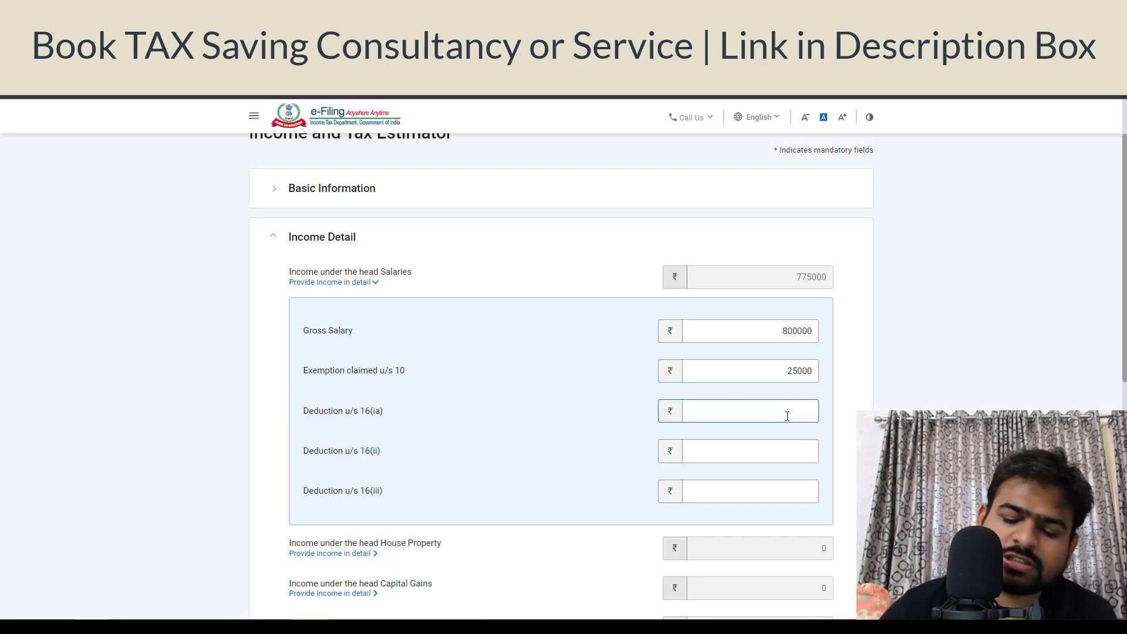
type("500000")
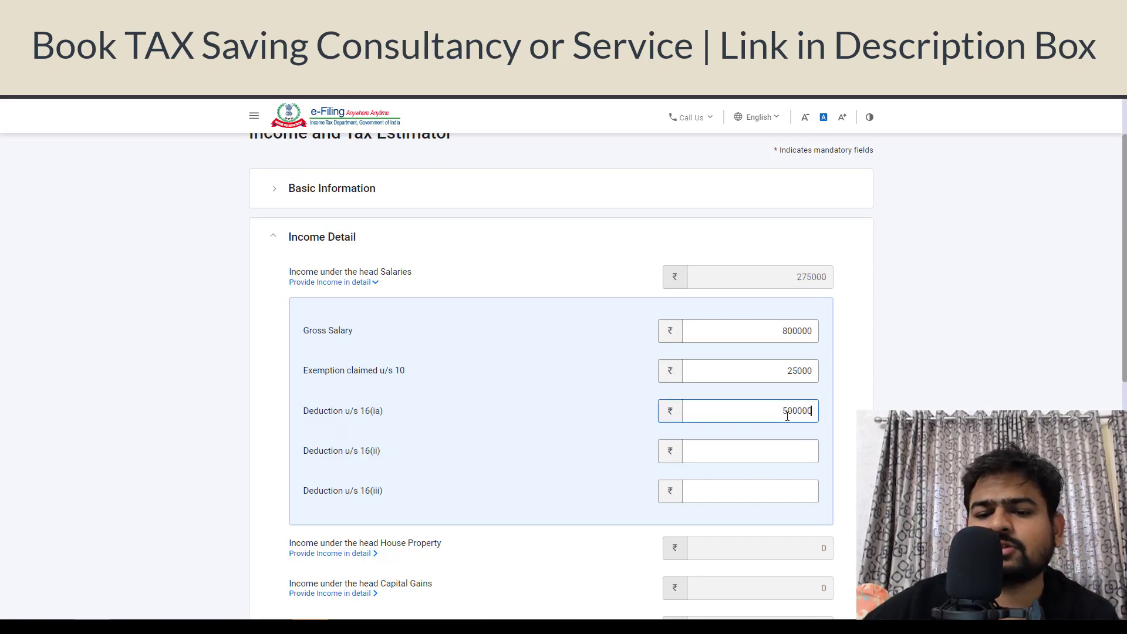
key("BackSpace")
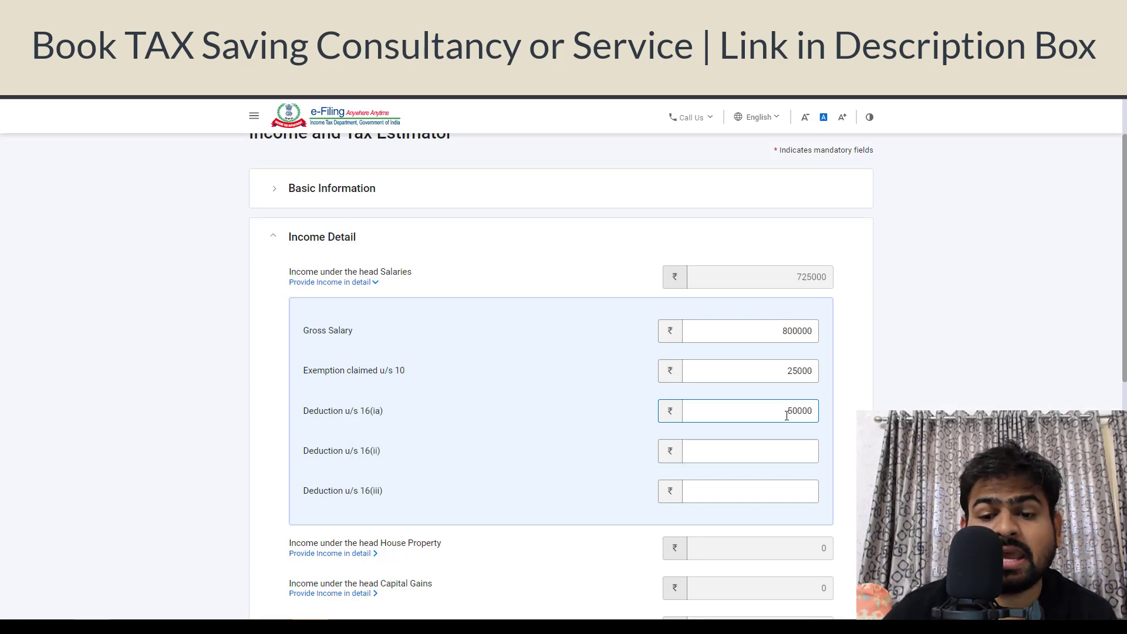
left_click(757, 450)
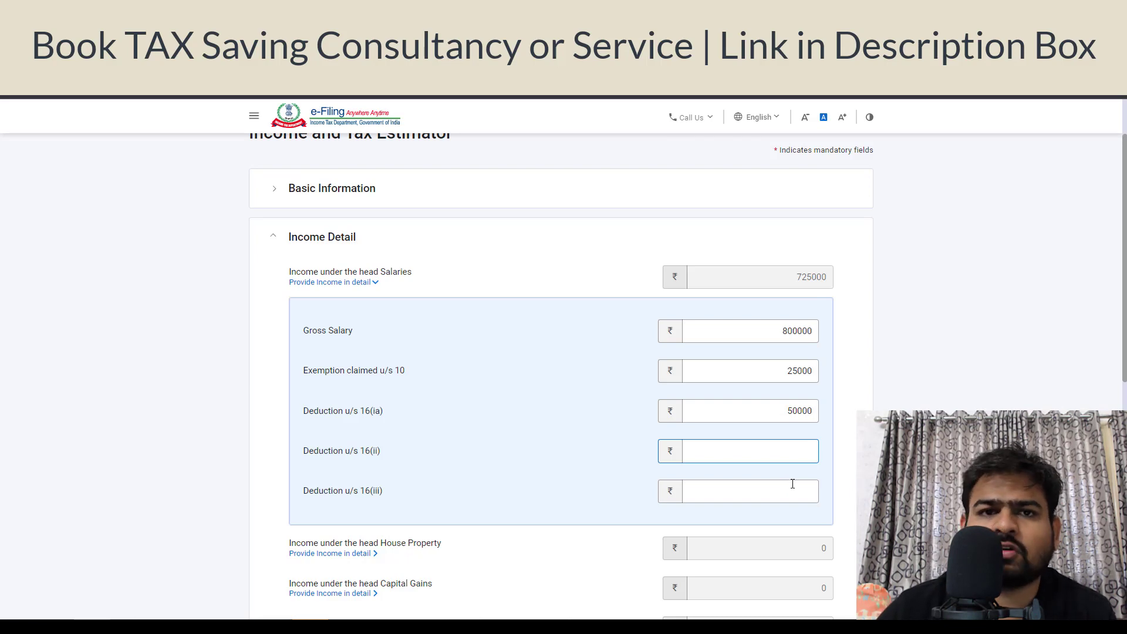
Collapse the salary details and examine the House Property fields for self-occupied and let-out property.
left_click(353, 282)
left_click(372, 323)
left_click_drag(396, 312, 453, 315)
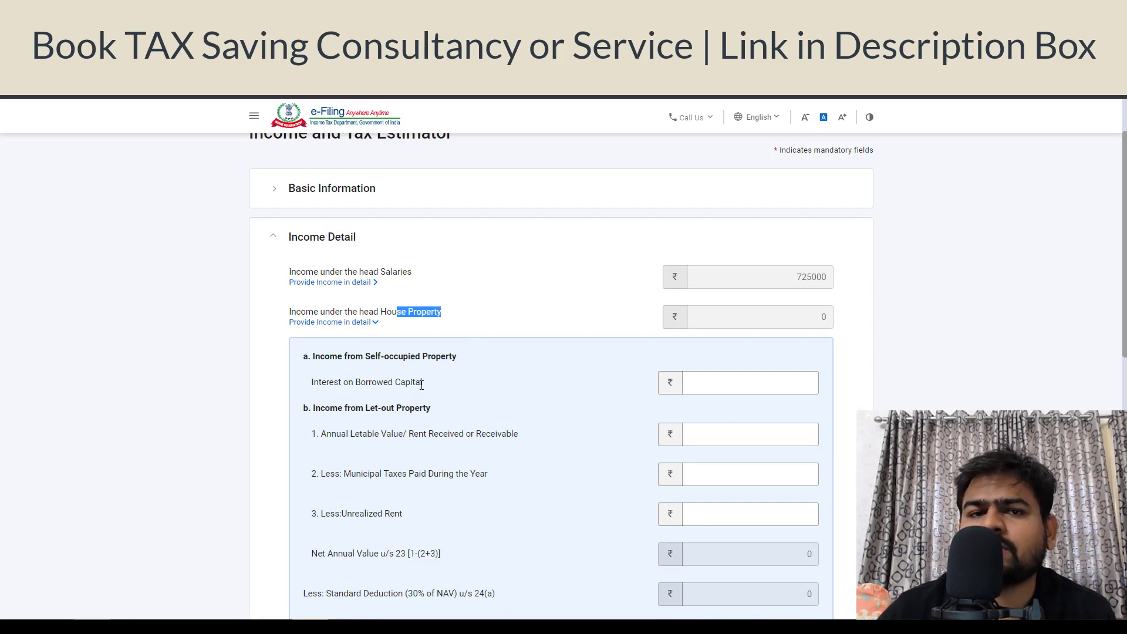
left_click_drag(342, 383, 416, 384)
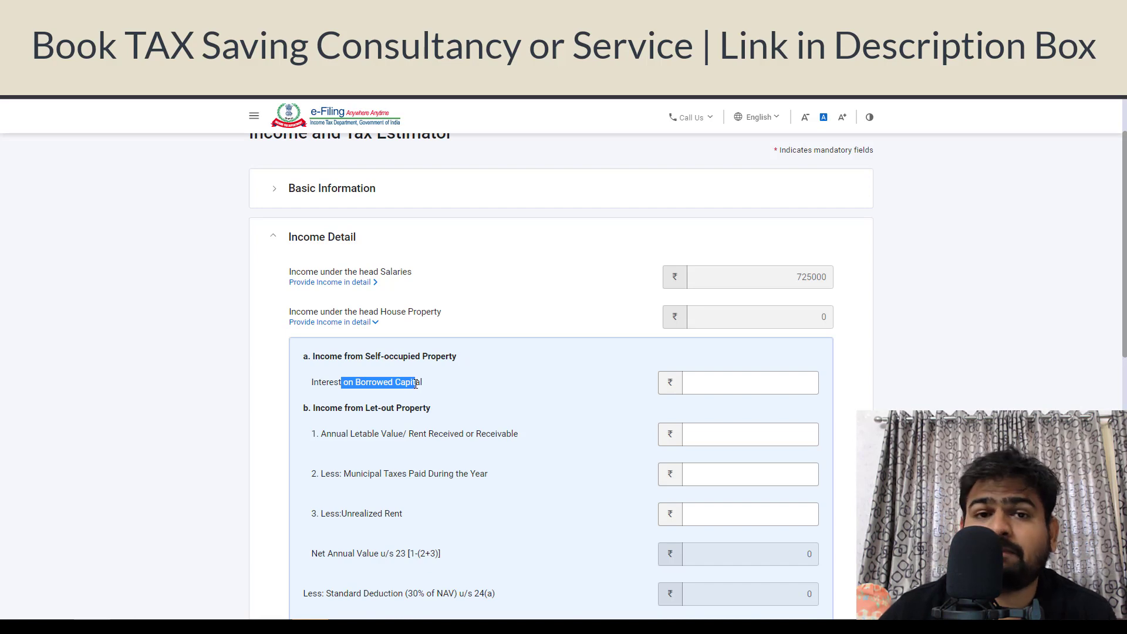
left_click(753, 383)
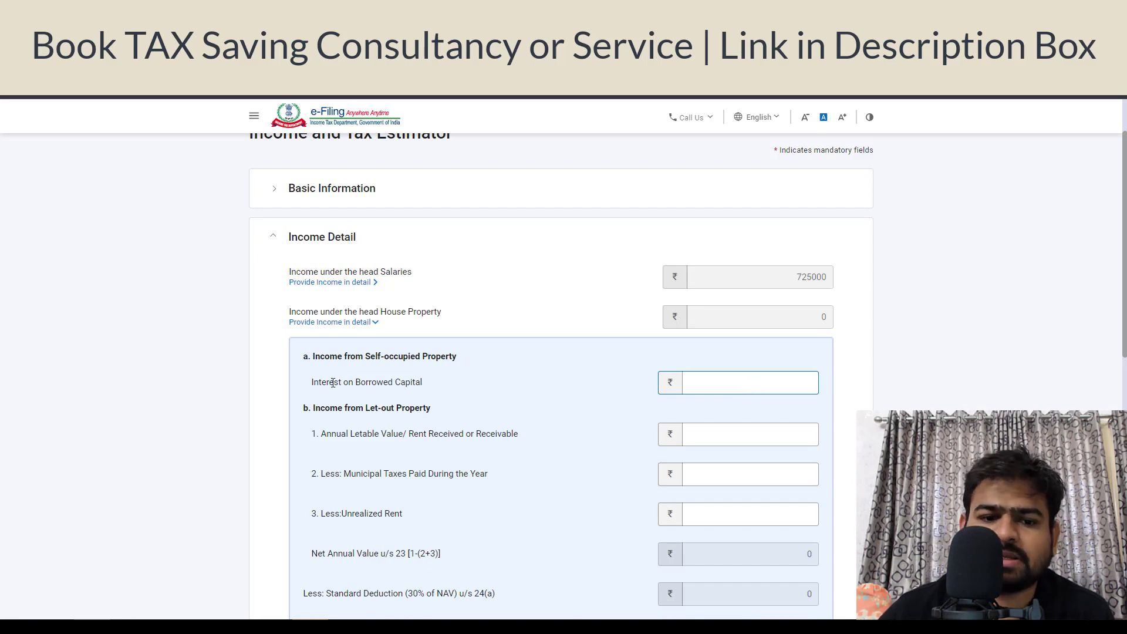
scroll(411, 430, "down", 3)
left_click_drag(403, 271, 479, 275)
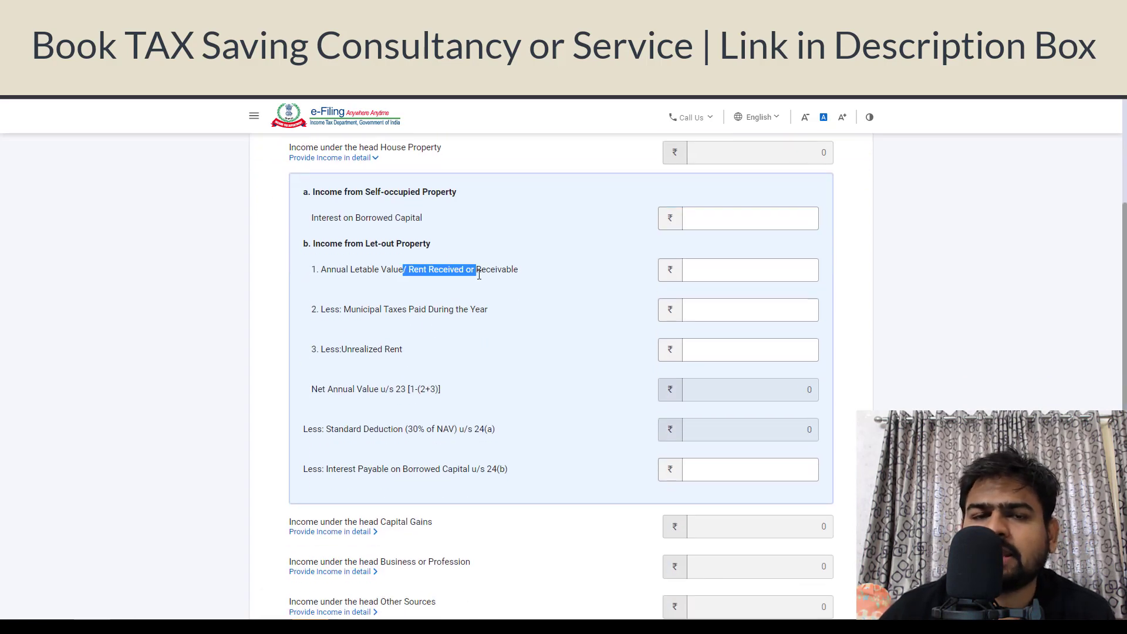
left_click(717, 271)
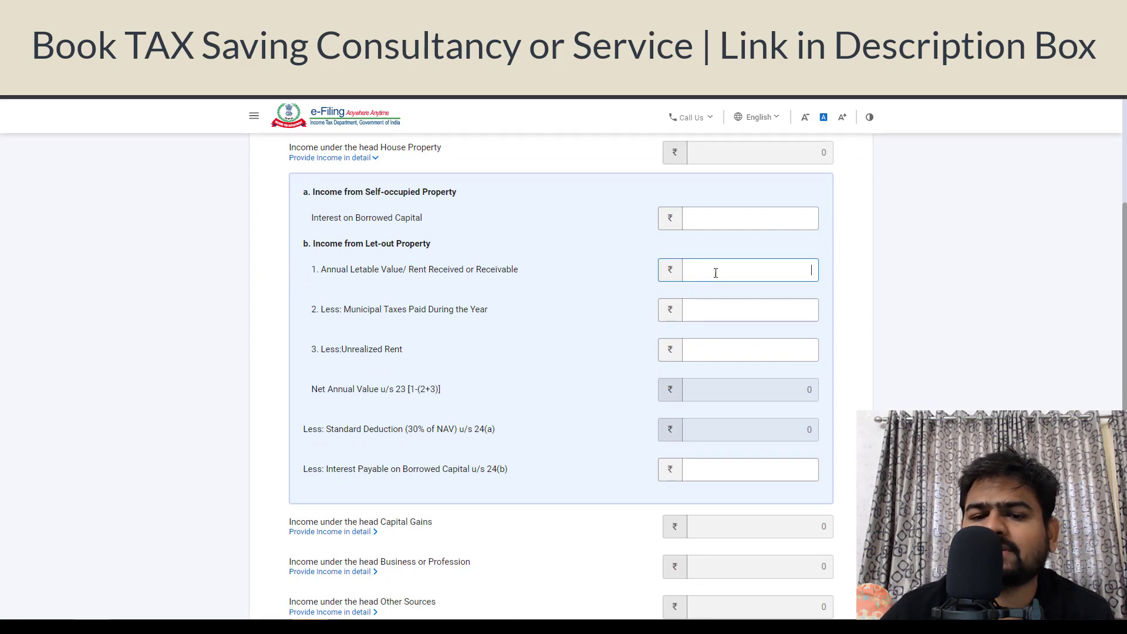
left_click(716, 318)
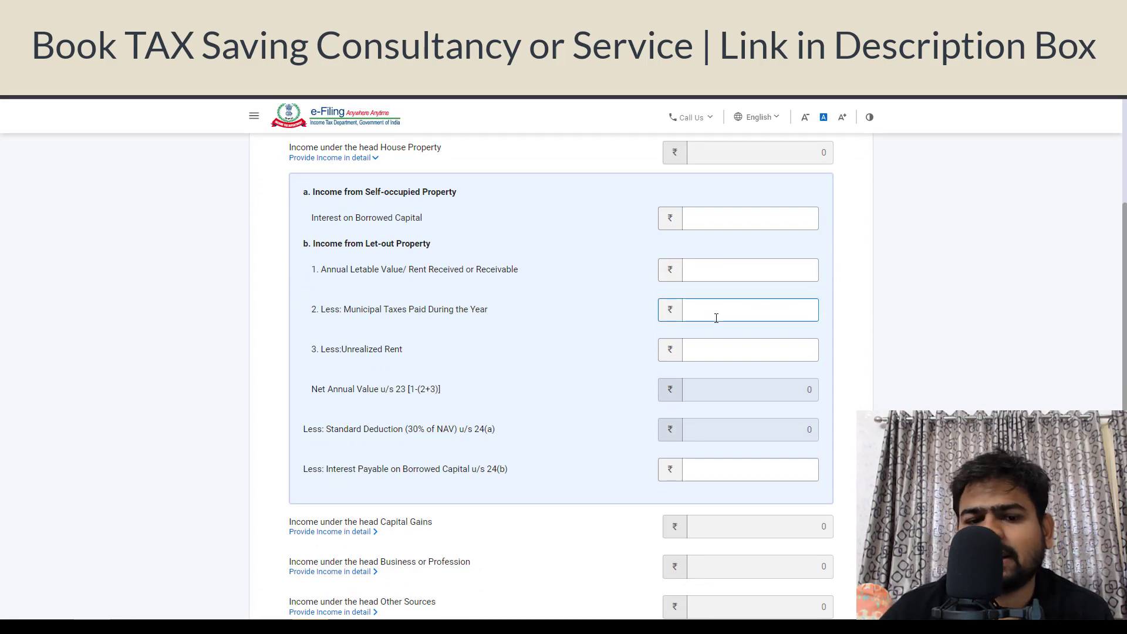
scroll(712, 247, "down", 2)
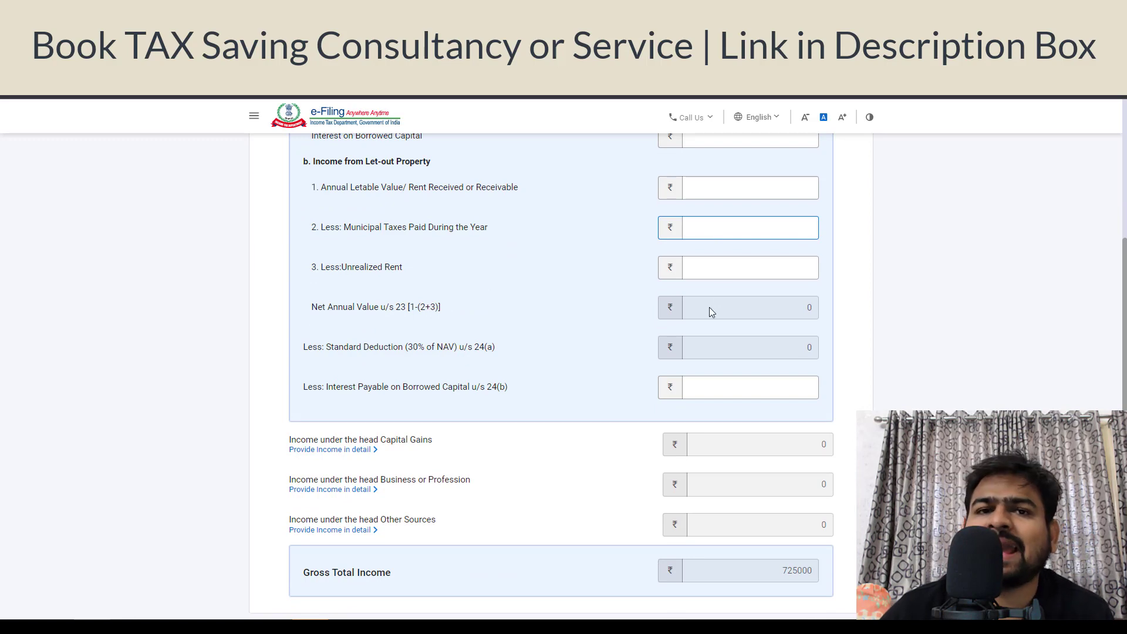
Expand the Capital Gains income details and examine the quarterly short-term and long-term gain fields, including those for sections 111A and 112A.
left_click(353, 281)
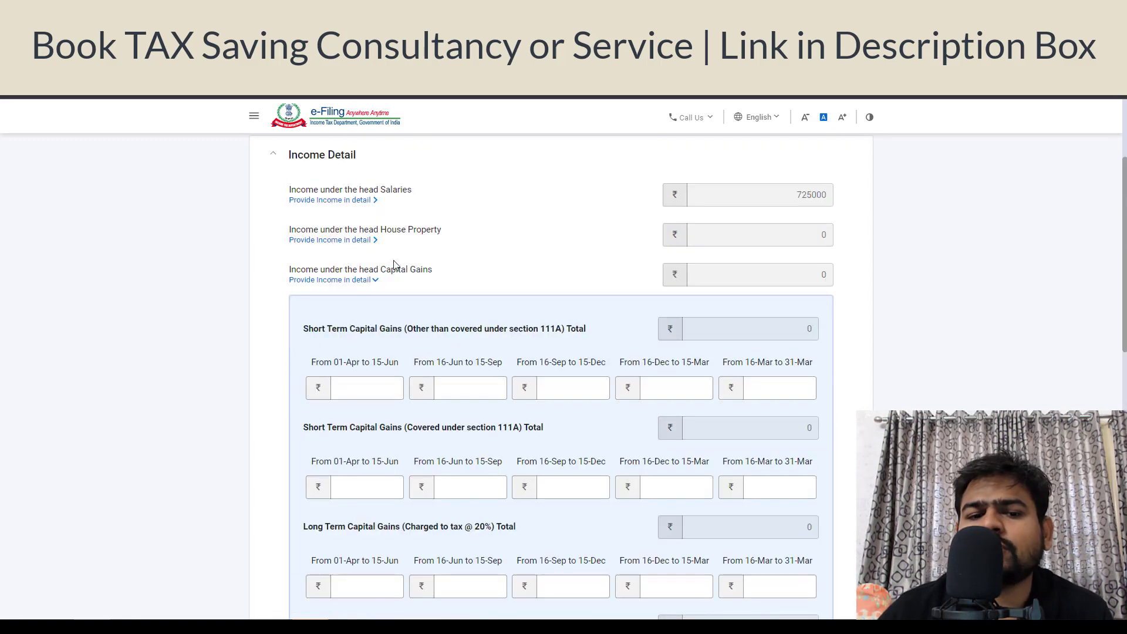
left_click_drag(380, 272, 429, 273)
scroll(429, 275, "down", 2)
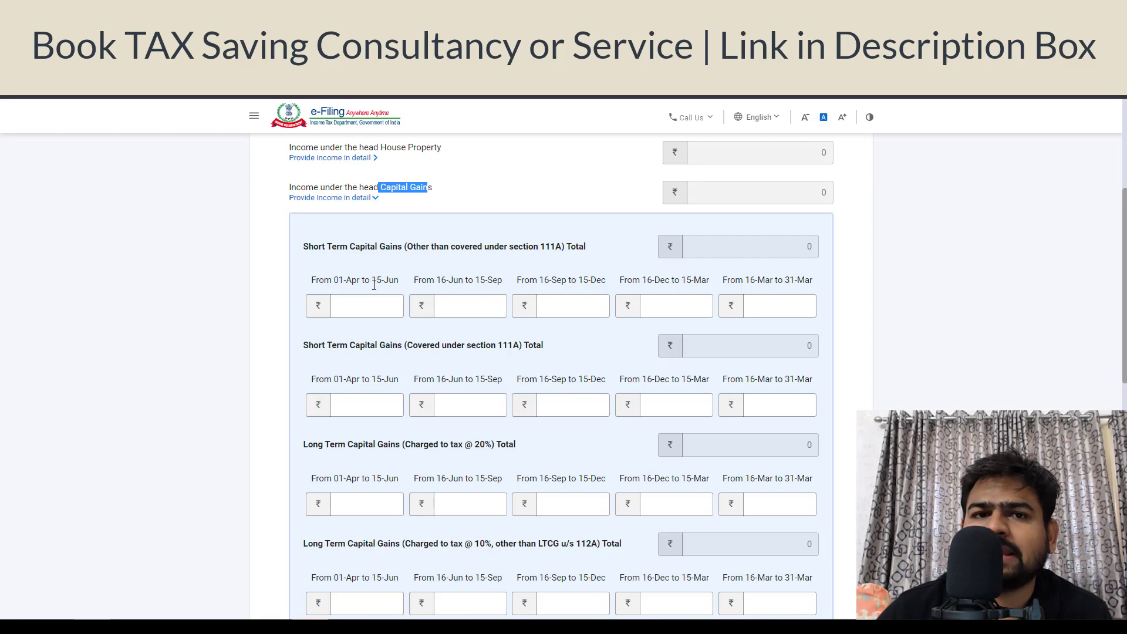
left_click_drag(494, 248, 562, 263)
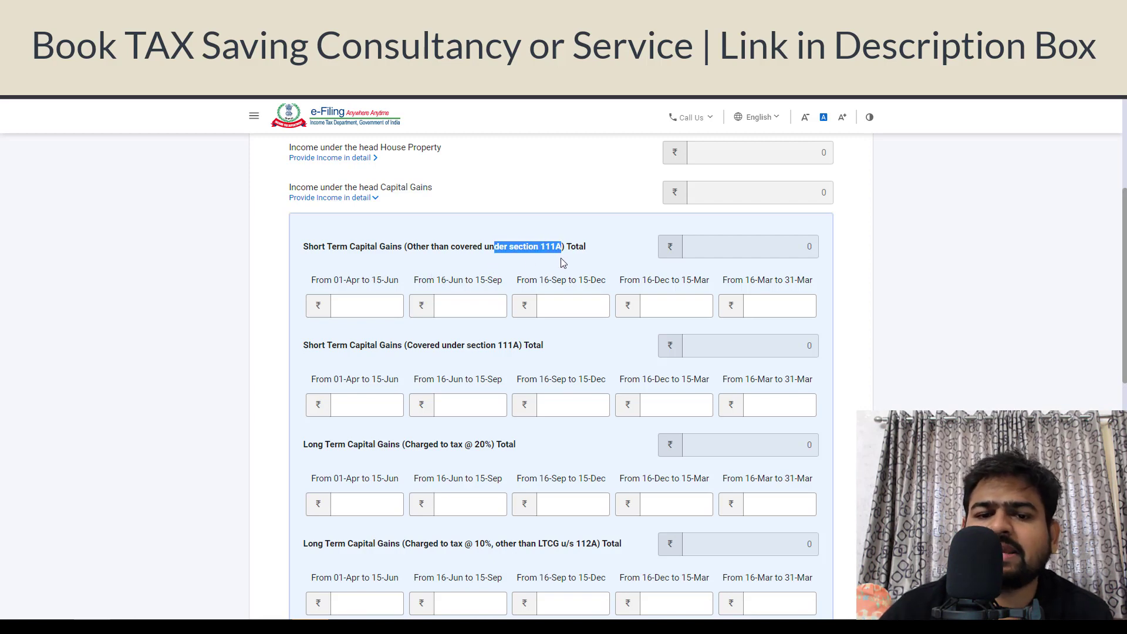
left_click_drag(347, 280, 779, 280)
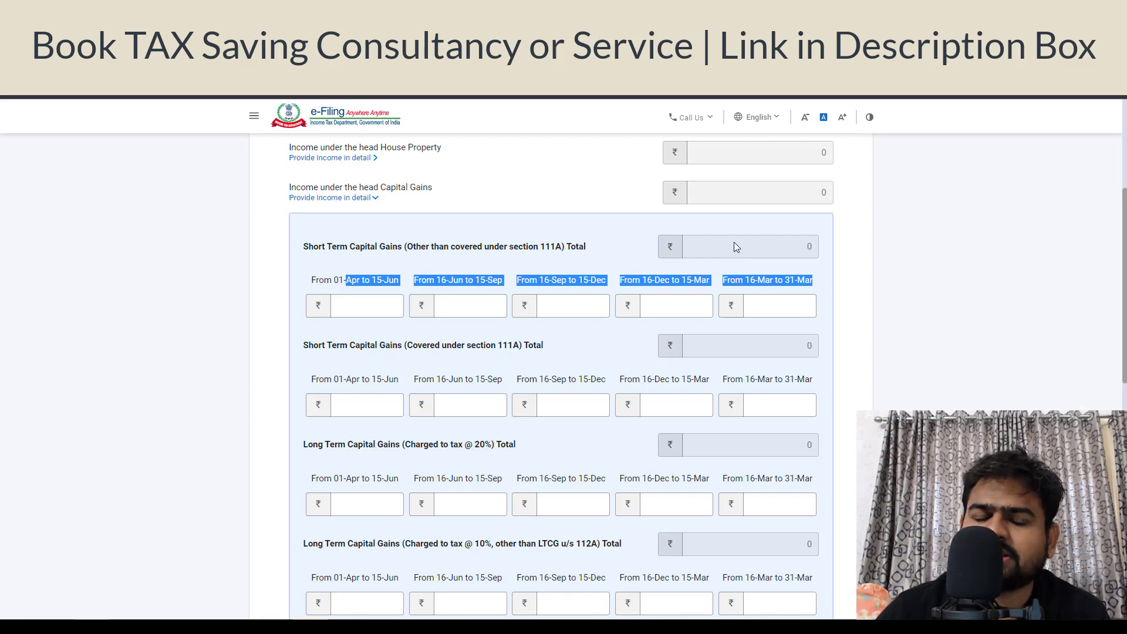
left_click(496, 306)
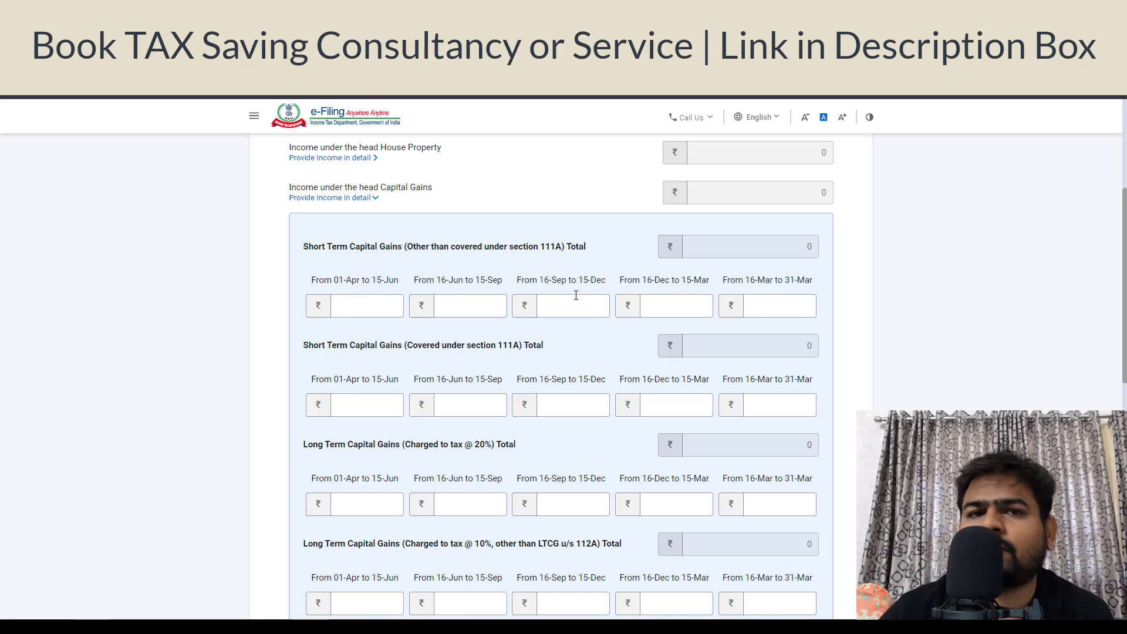
scroll(576, 295, "down", 4)
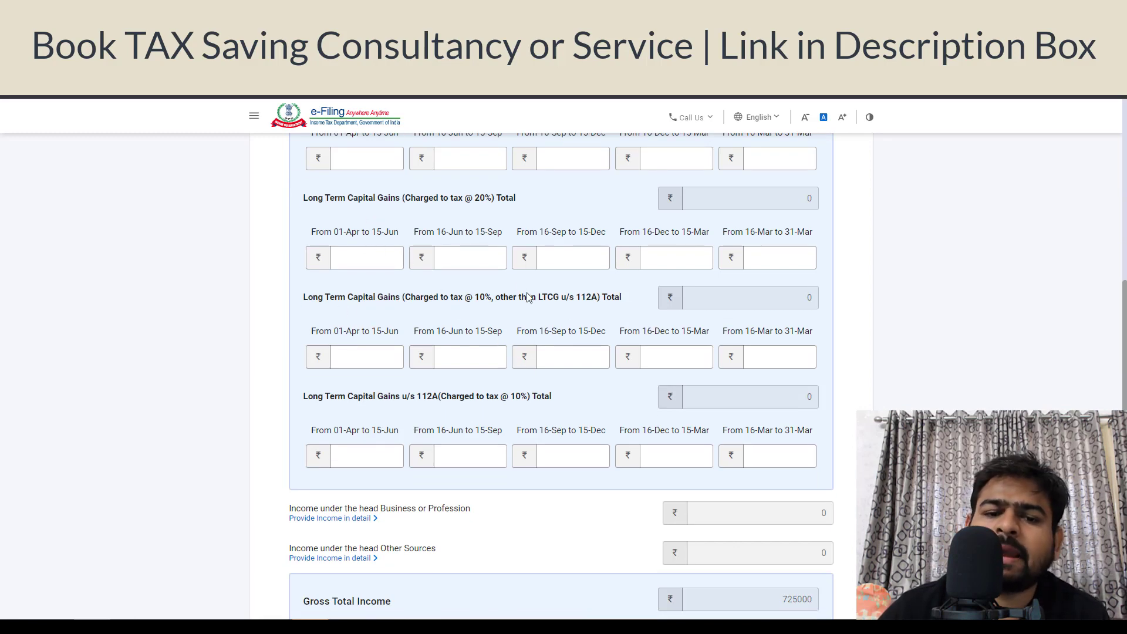
left_click_drag(527, 297, 600, 302)
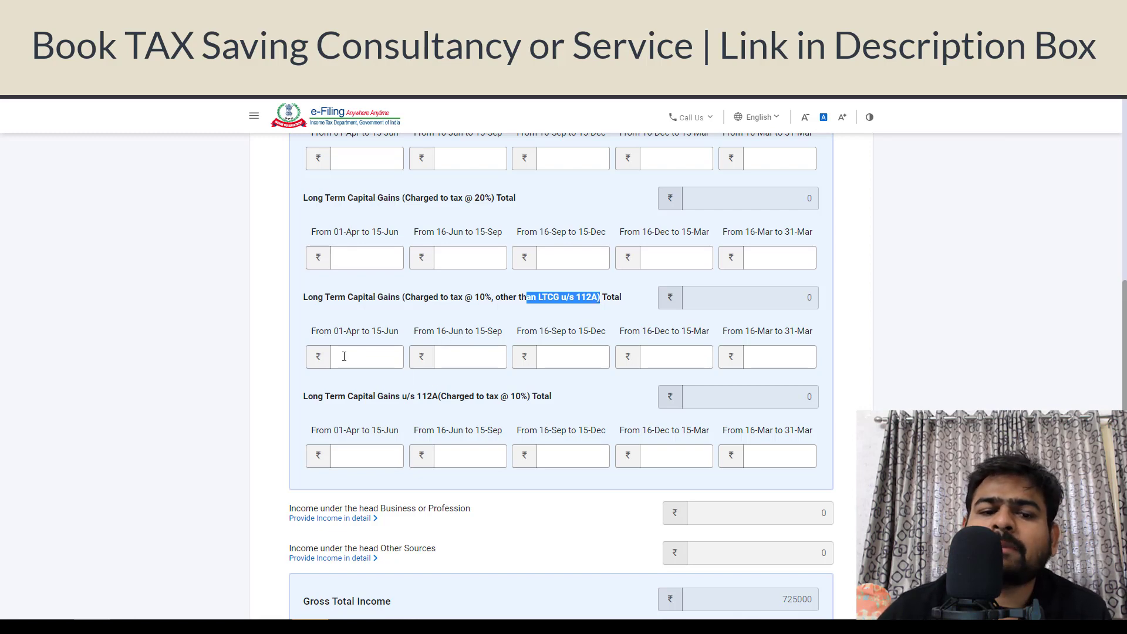
left_click(395, 347)
left_click(459, 348)
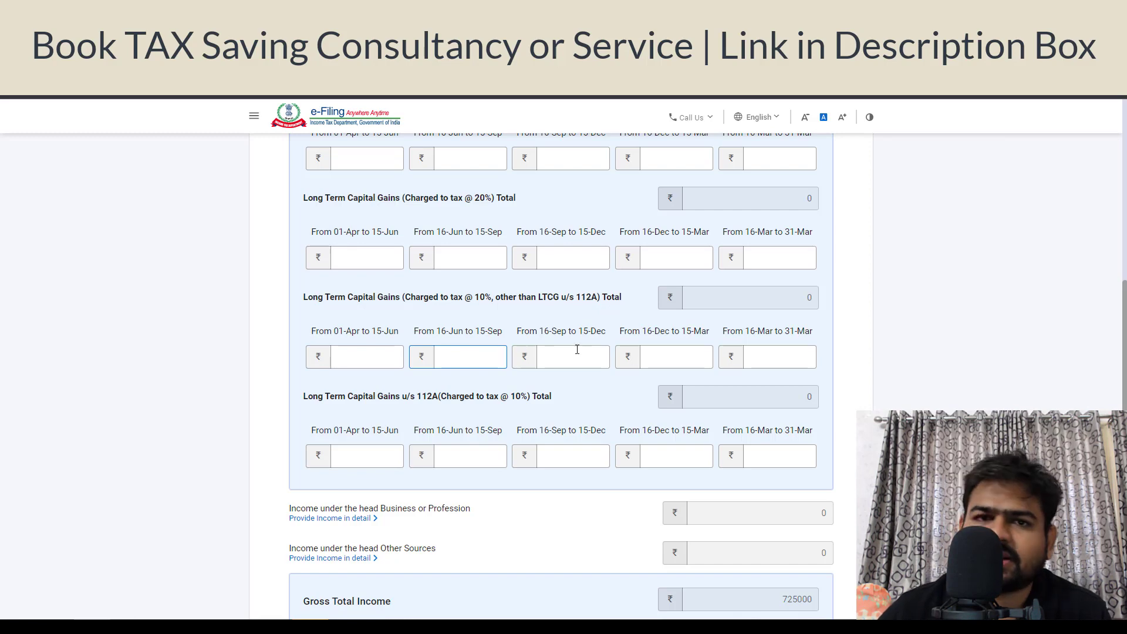
Expand the Business or Profession income details, examine the presumptive income (44AD, 44AE, 44ADA) and other income fields, and collapse them again.
scroll(577, 352, "down", 6)
left_click(369, 156)
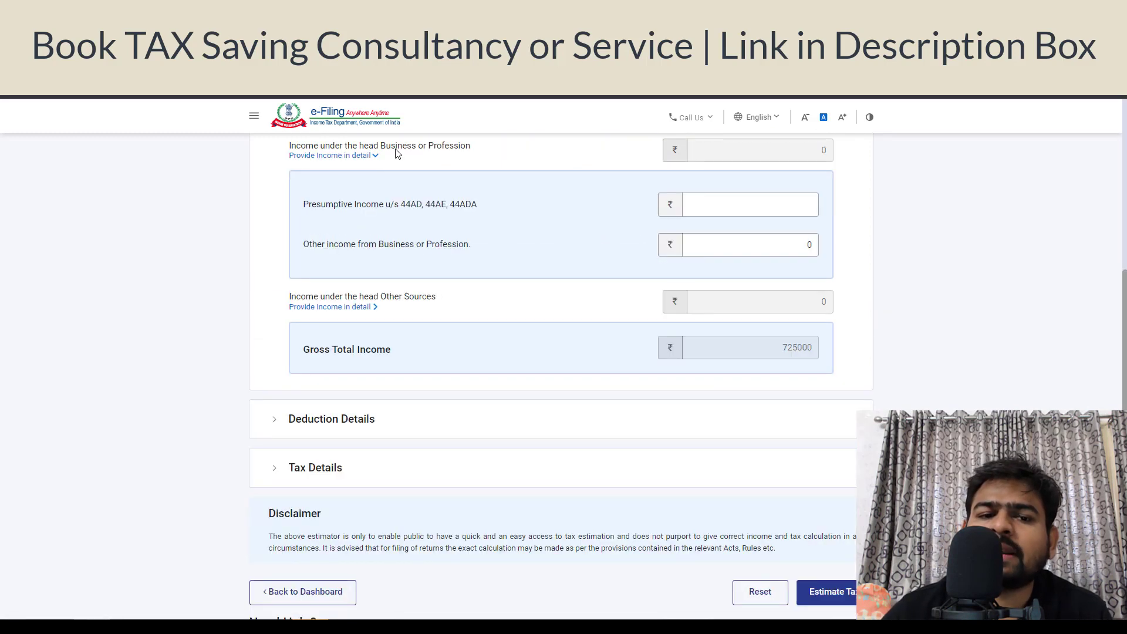
left_click_drag(407, 146, 452, 134)
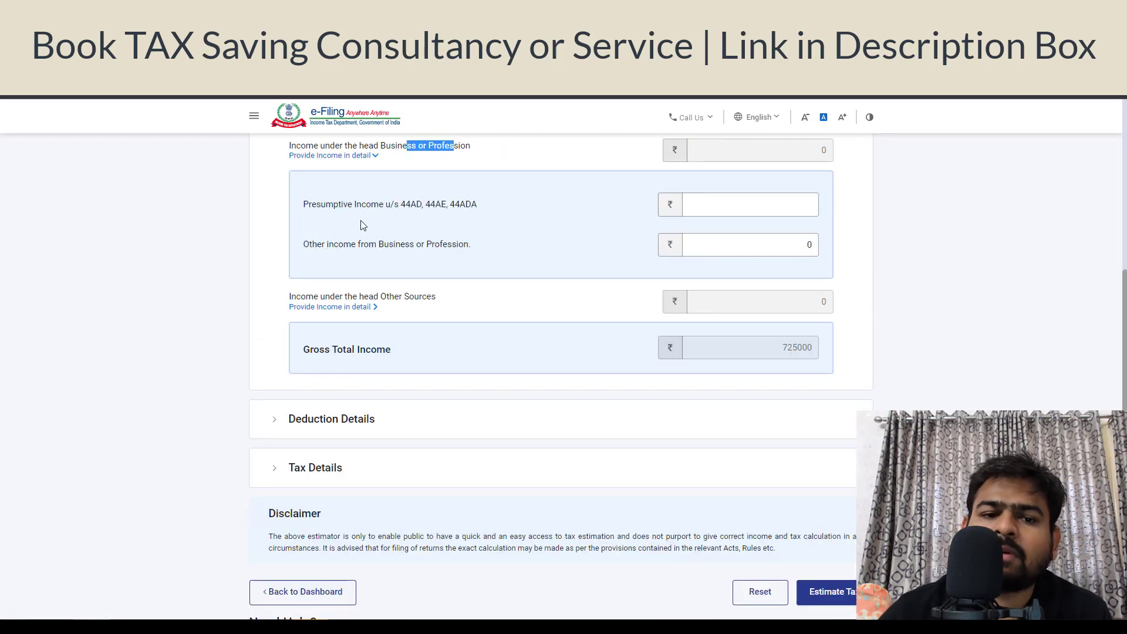
left_click_drag(383, 204, 464, 202)
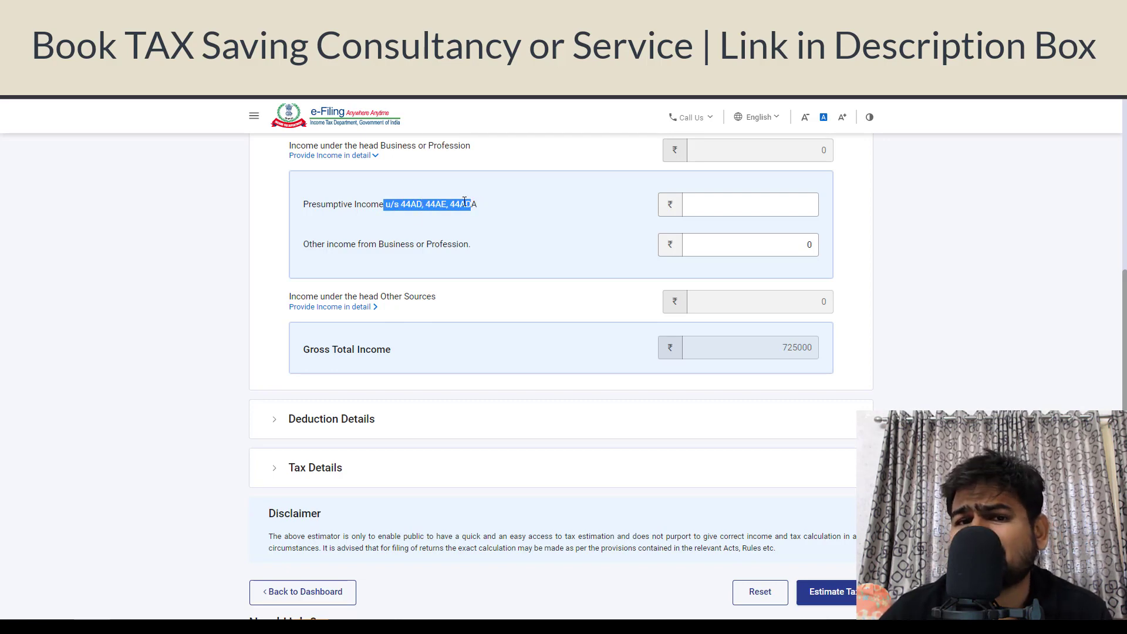
left_click(723, 199)
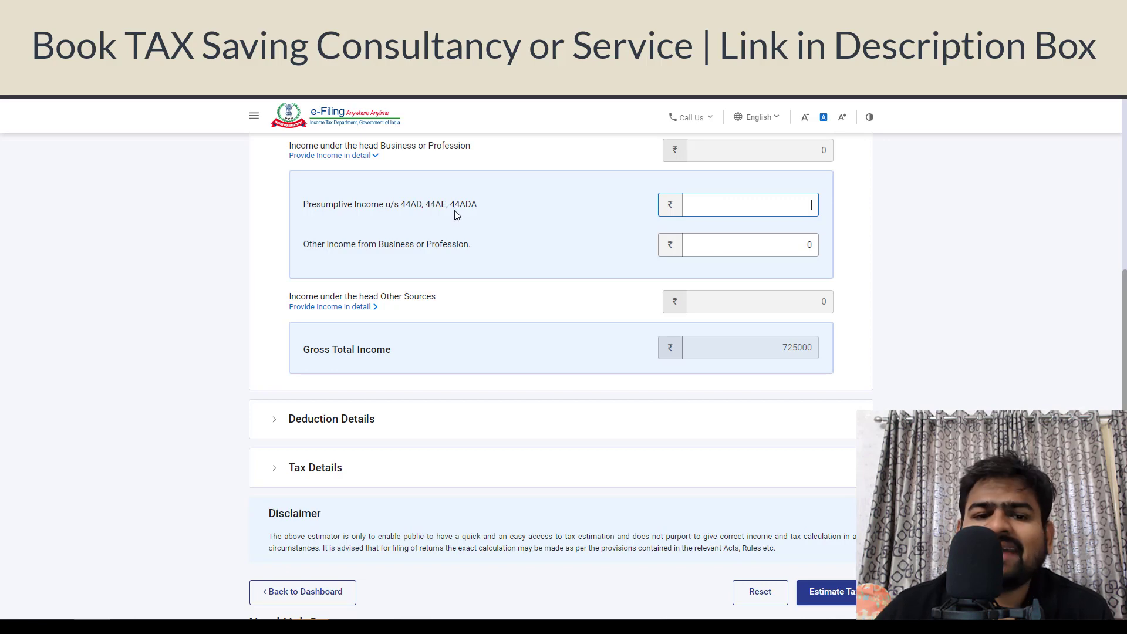
left_click_drag(450, 206, 486, 199)
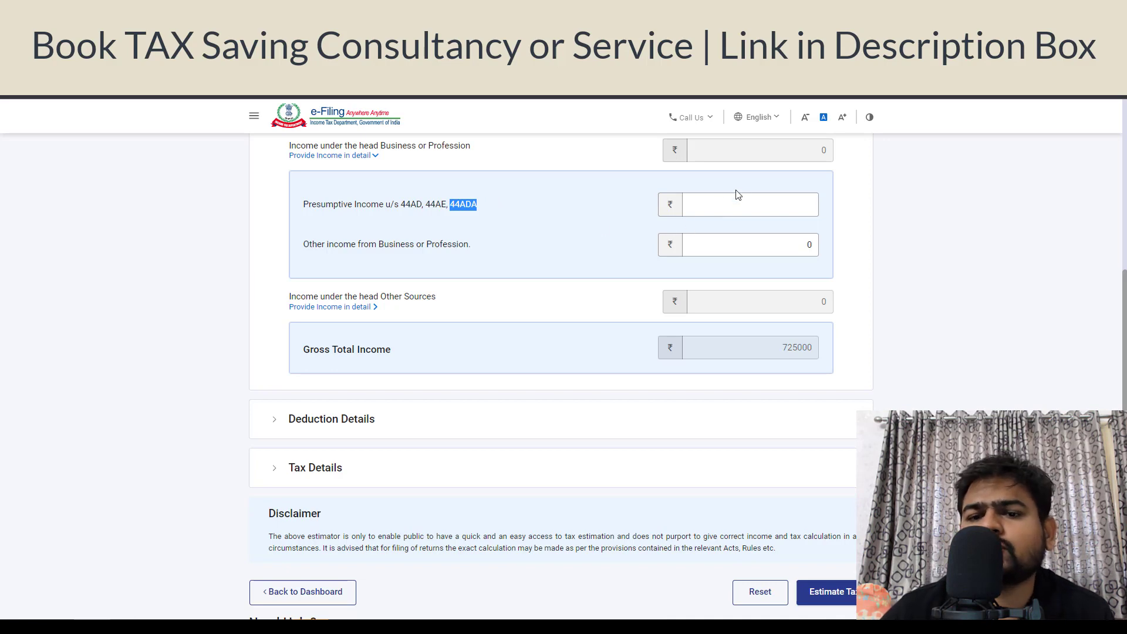
left_click(728, 209)
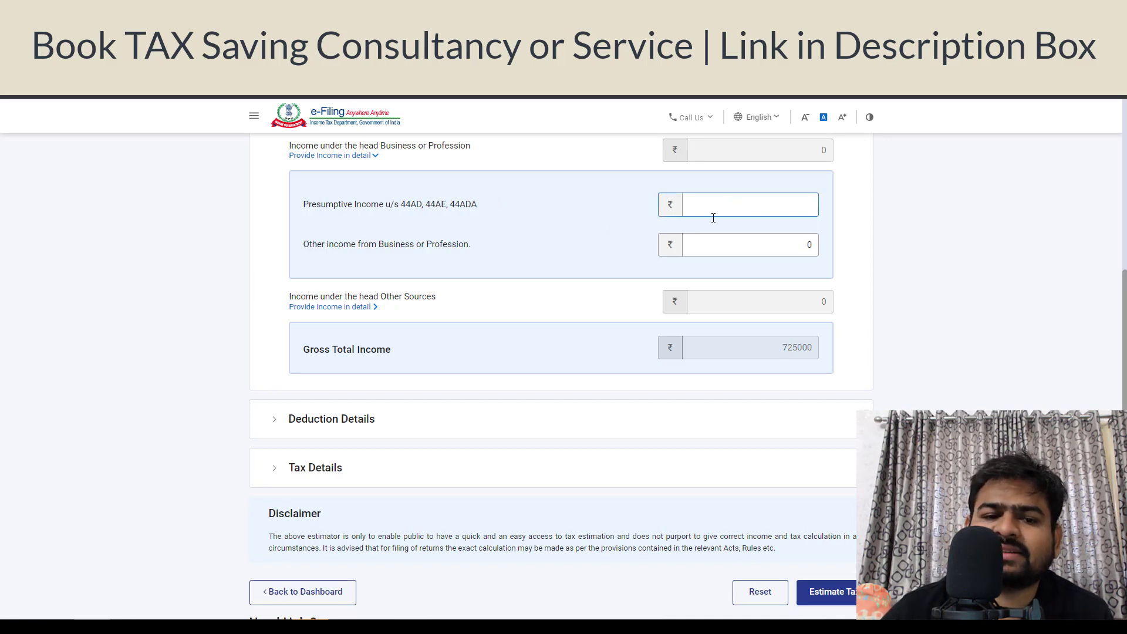
left_click_drag(322, 244, 375, 247)
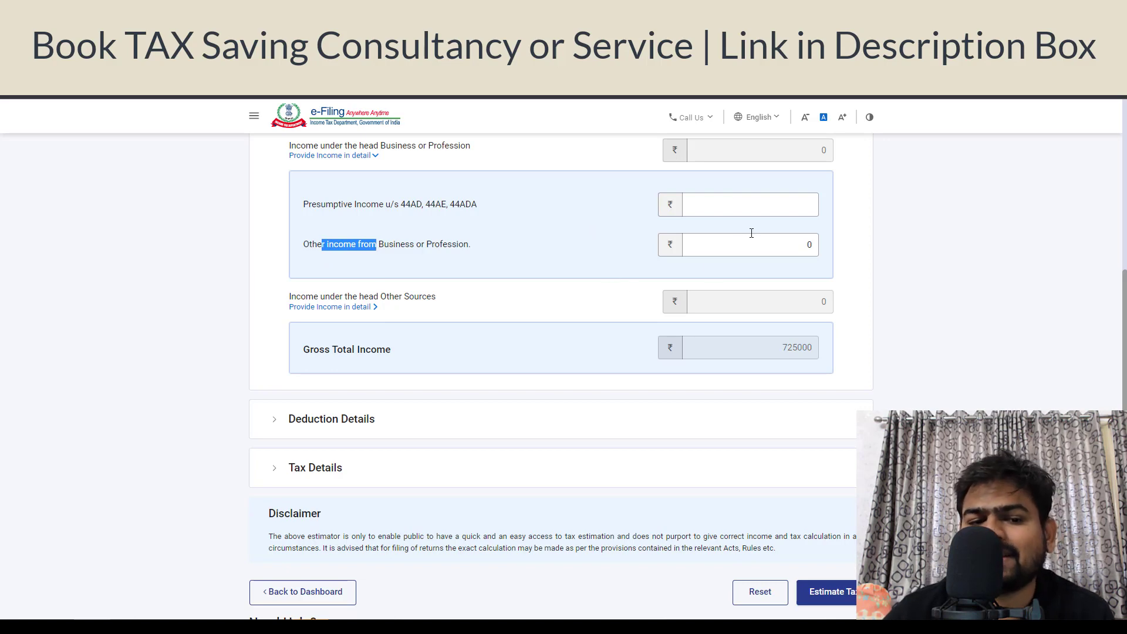
left_click(352, 155)
Expand the Other Sources income details and examine the fields for savings and other interest, lottery or horse race winnings, and commission.
left_click(350, 195)
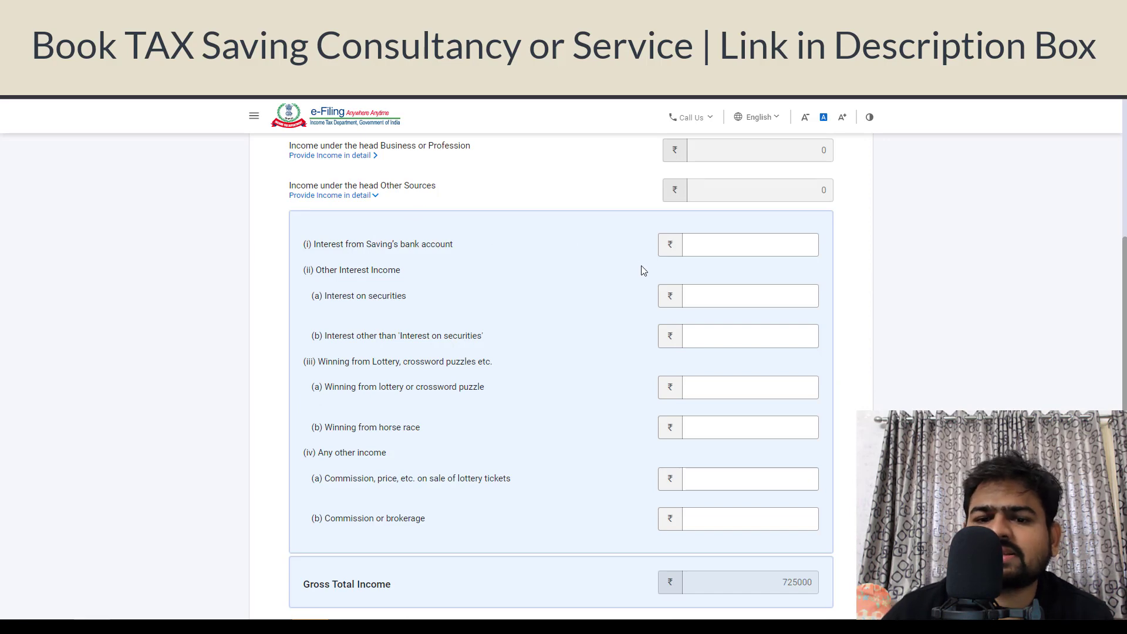
left_click(720, 240)
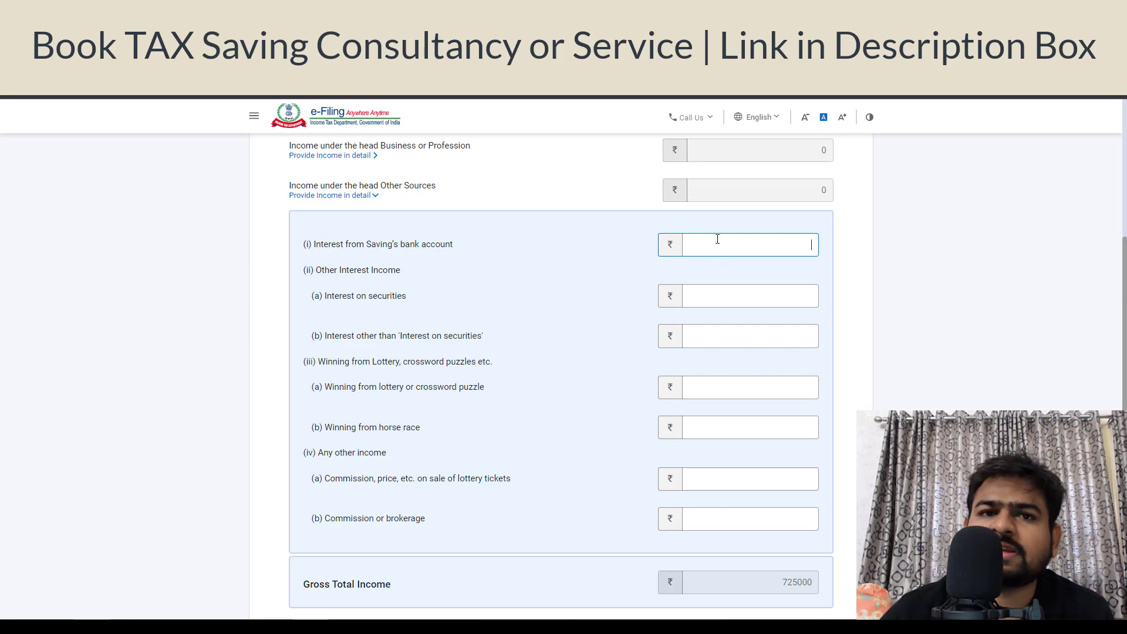
scroll(717, 239, "down", 3)
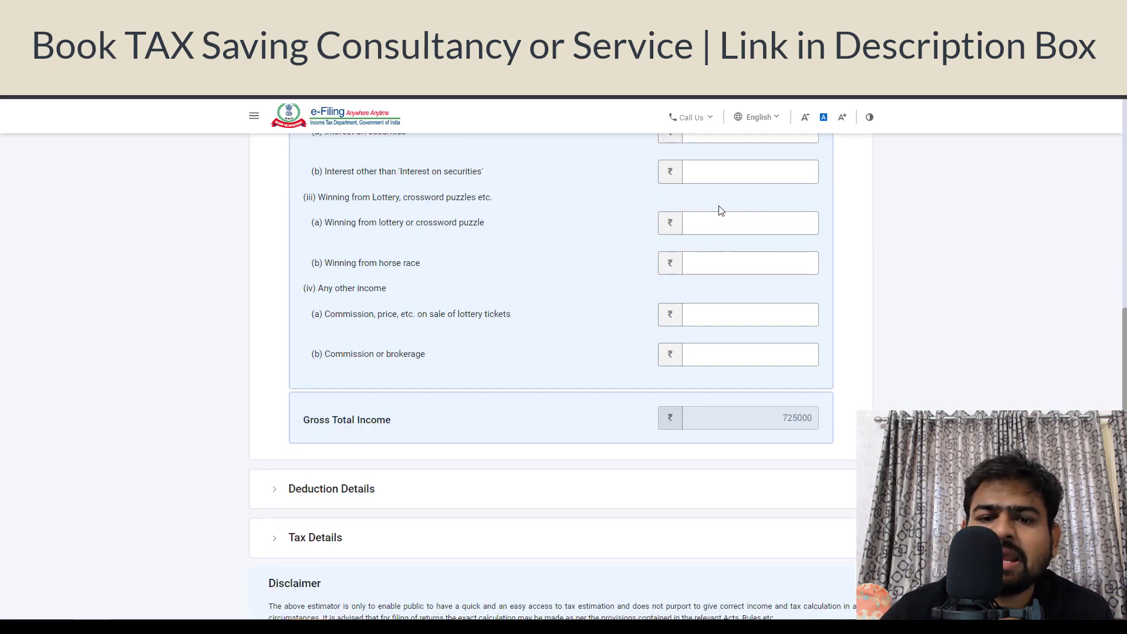
scroll(720, 209, "up", 1)
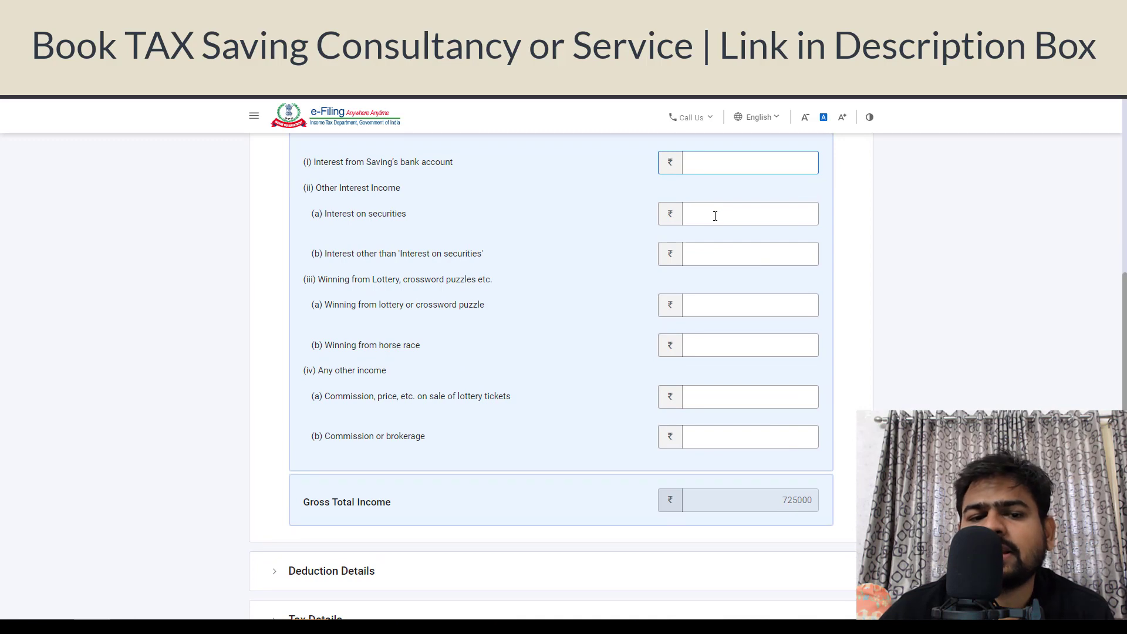
left_click(702, 253)
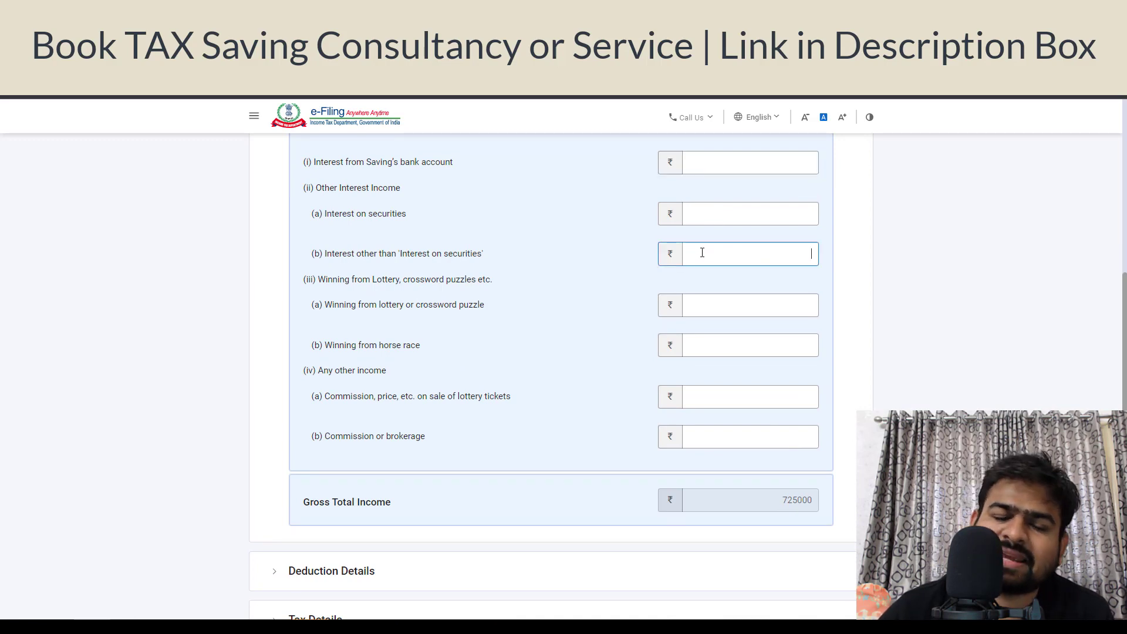
left_click(716, 218)
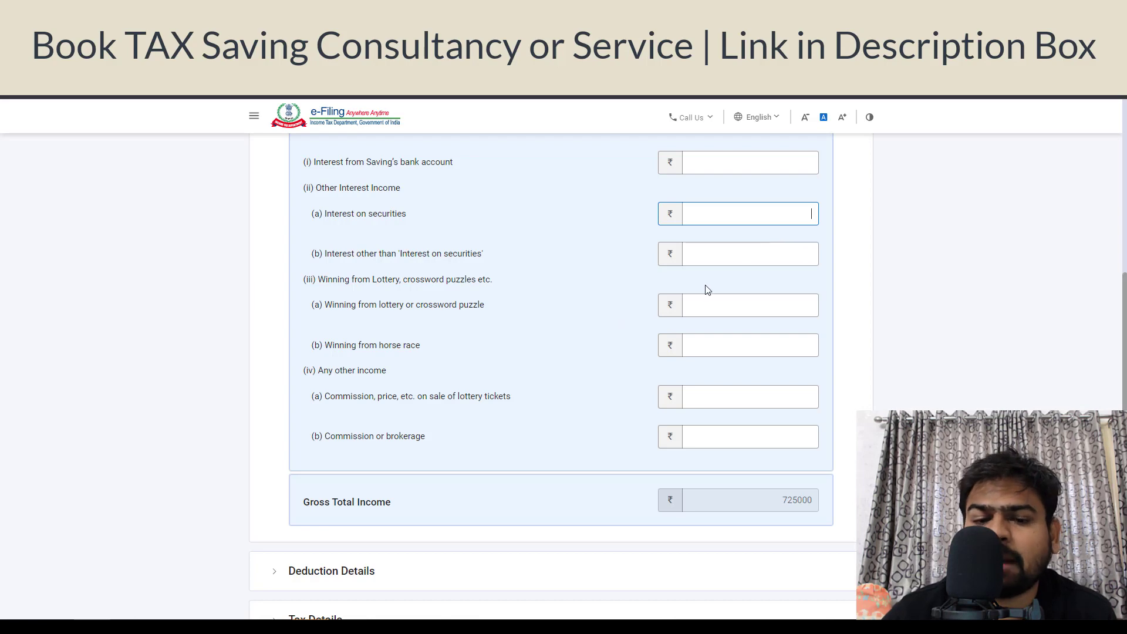
scroll(391, 442, "down", 2)
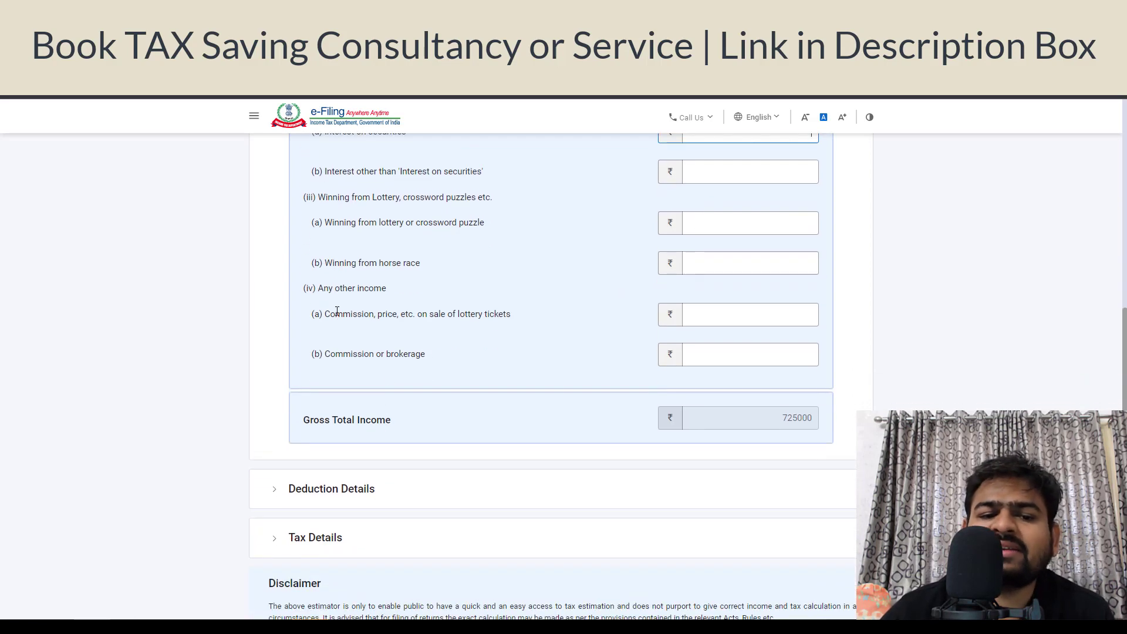
left_click_drag(336, 314, 439, 320)
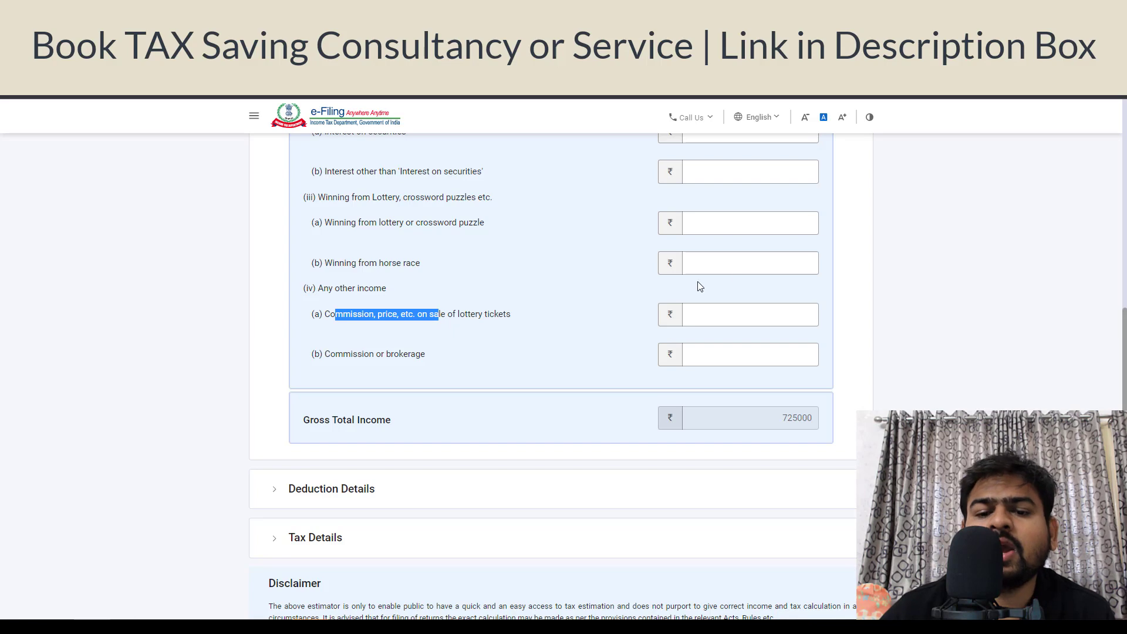
left_click(738, 314)
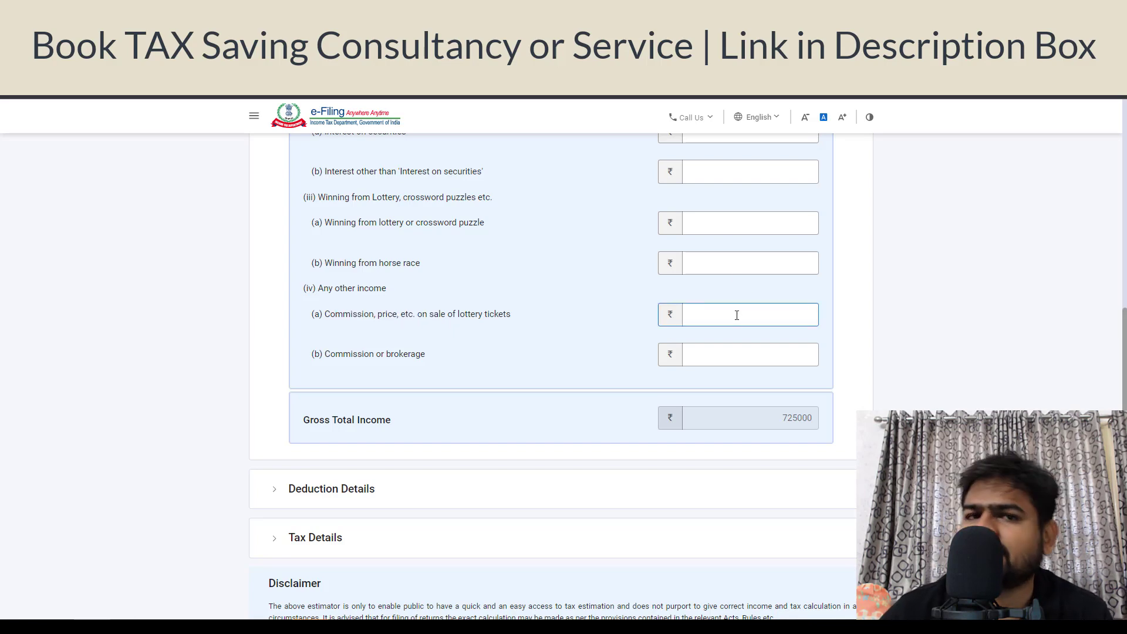
Expand the detailed deductions under Deduction Details and enter 150000 as the deduction u/s 80C.
left_click(370, 488)
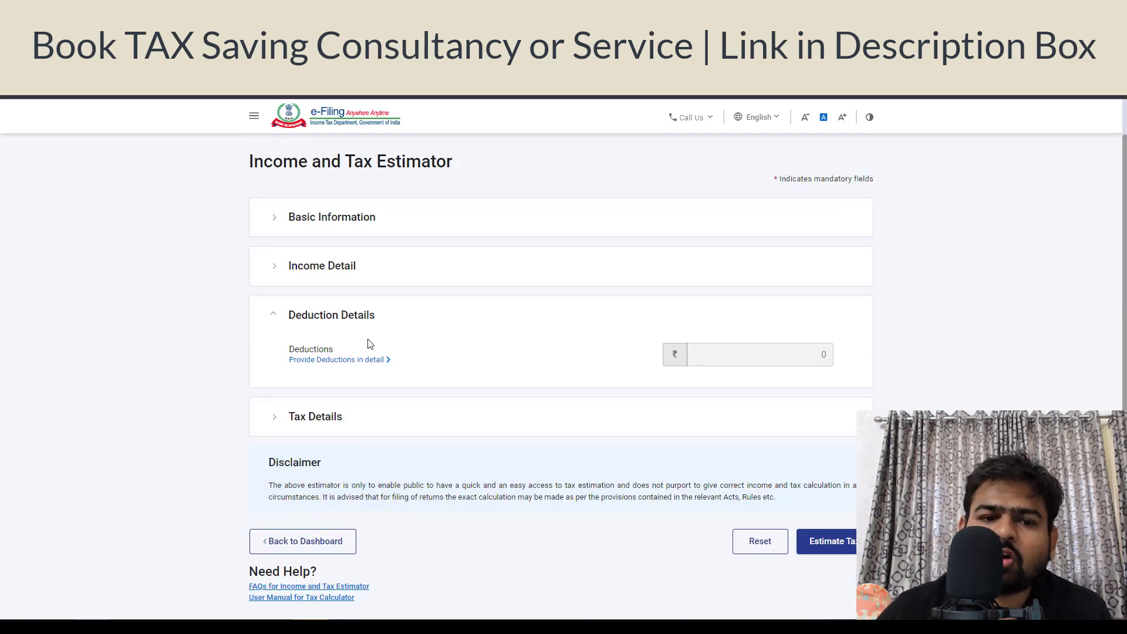
left_click(351, 365)
scroll(351, 370, "down", 3)
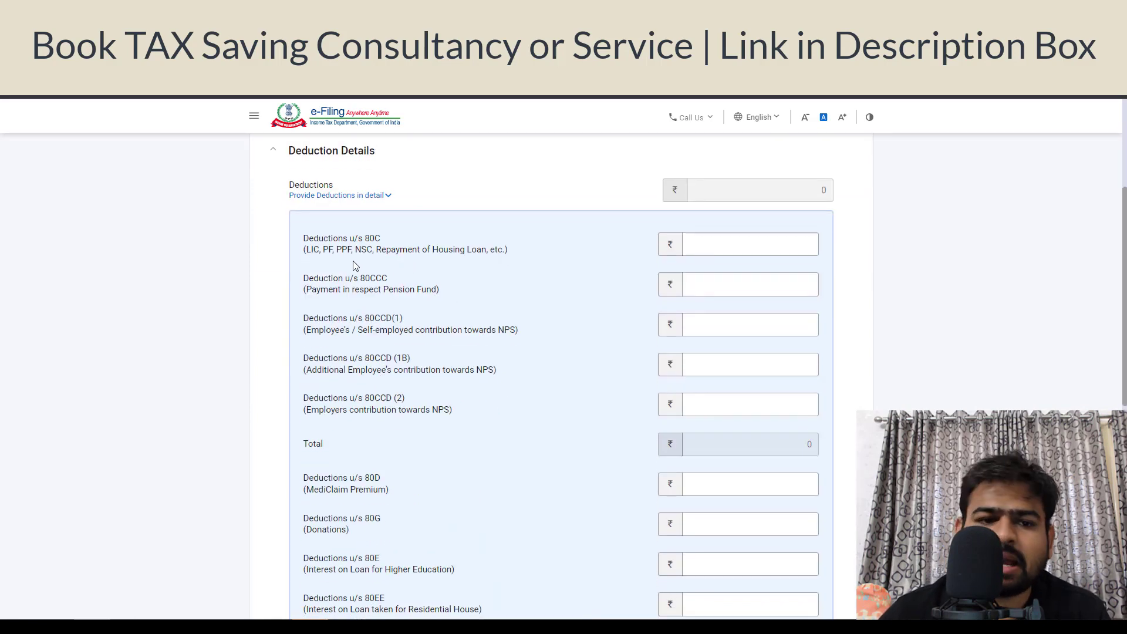
left_click_drag(314, 250, 383, 261)
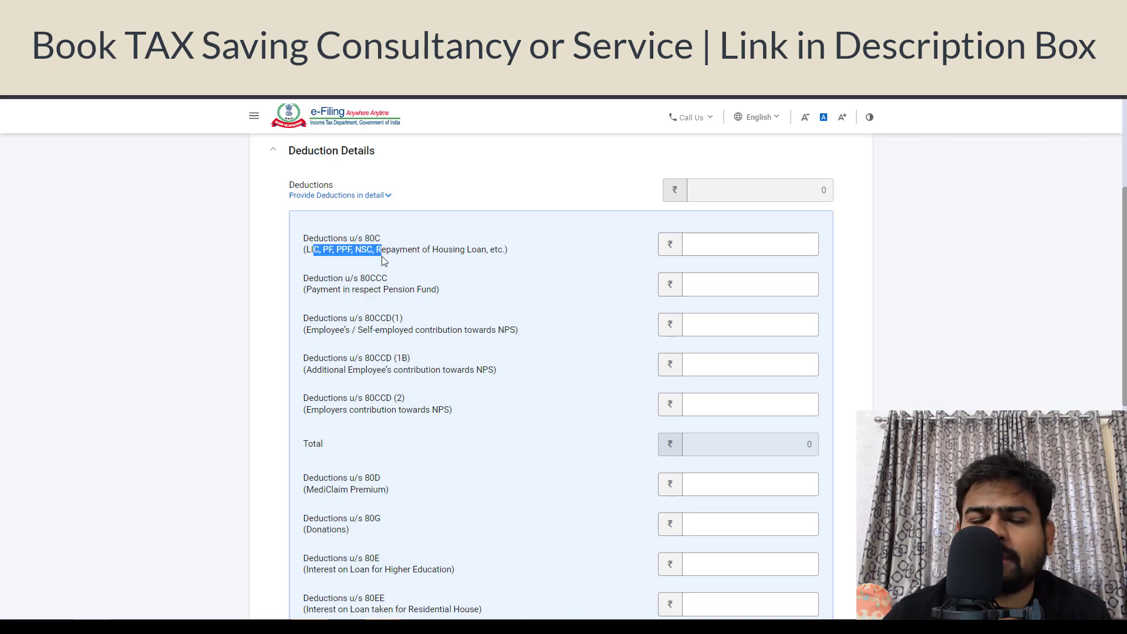
left_click(751, 237)
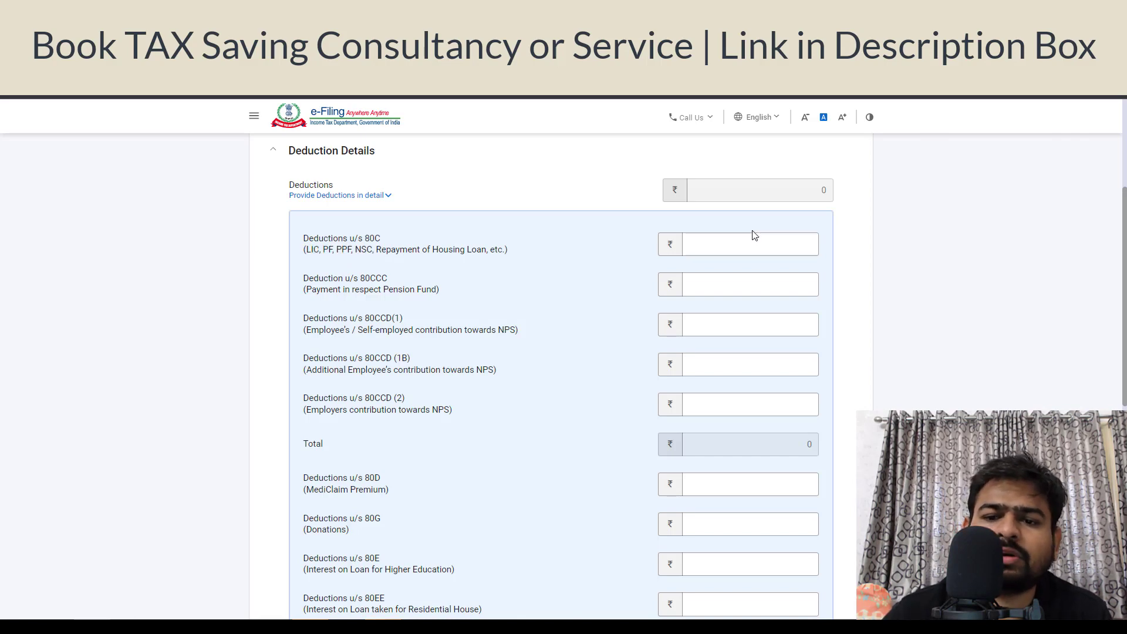
type("1")
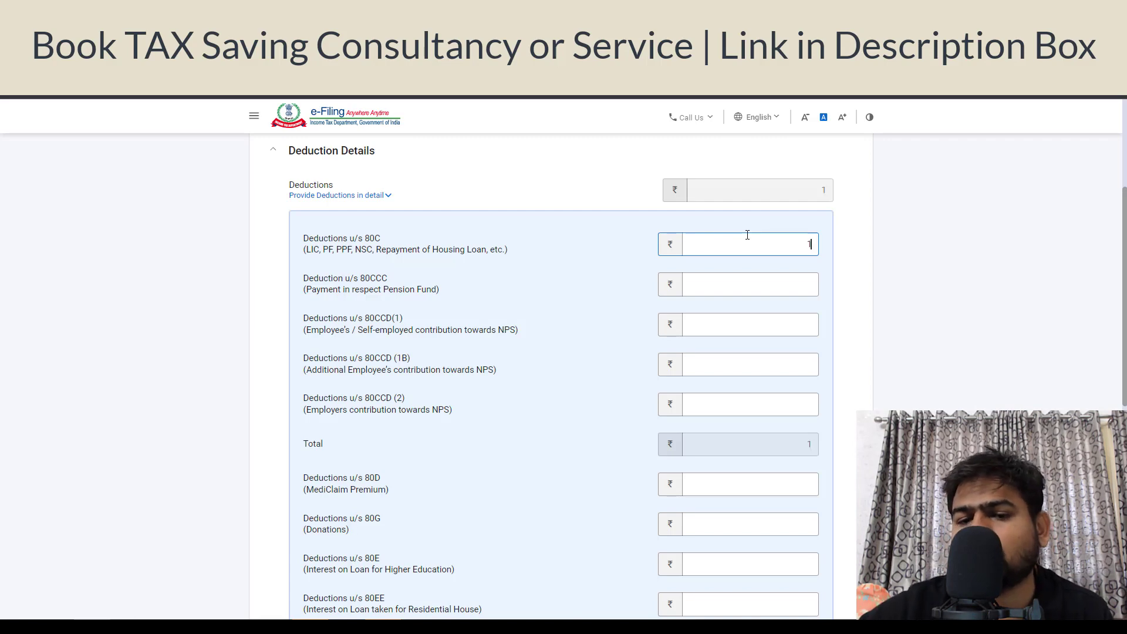
type("50000")
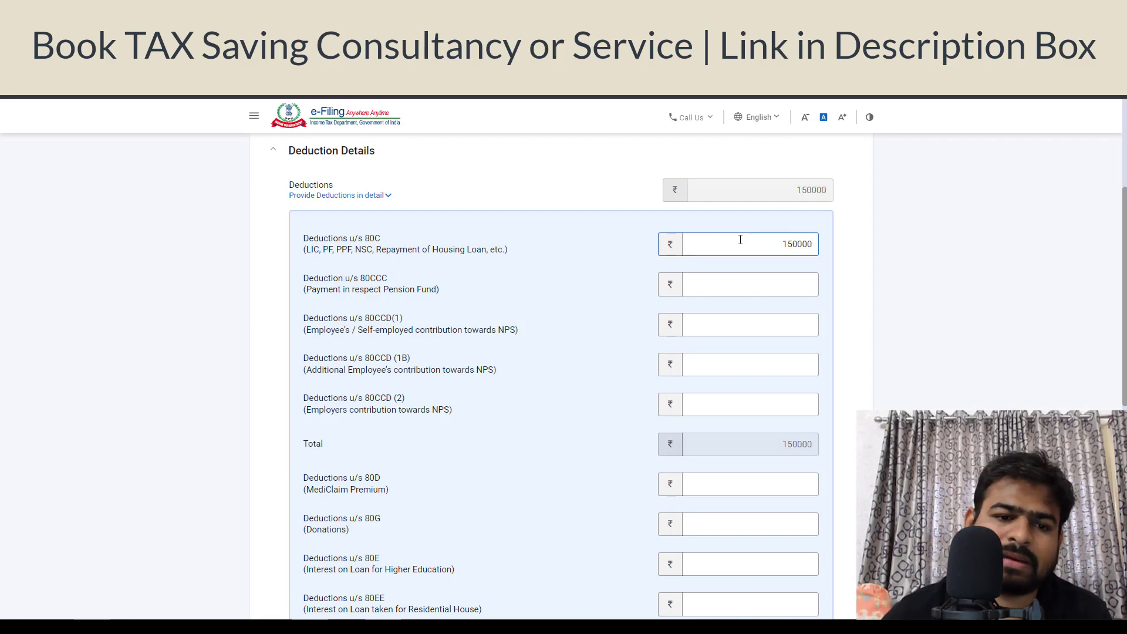
Examine the NPS contribution deduction fields u/s 80CCD(1), 80CCD(1B) and 80CCD(2), leaving them empty.
left_click(324, 305)
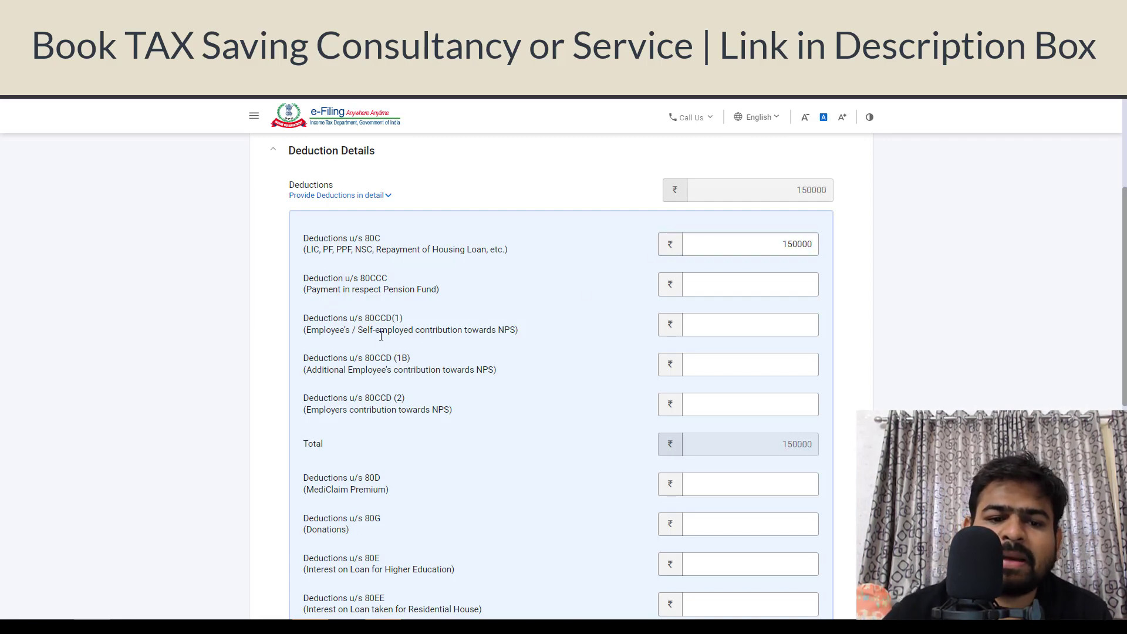
left_click_drag(361, 336, 459, 332)
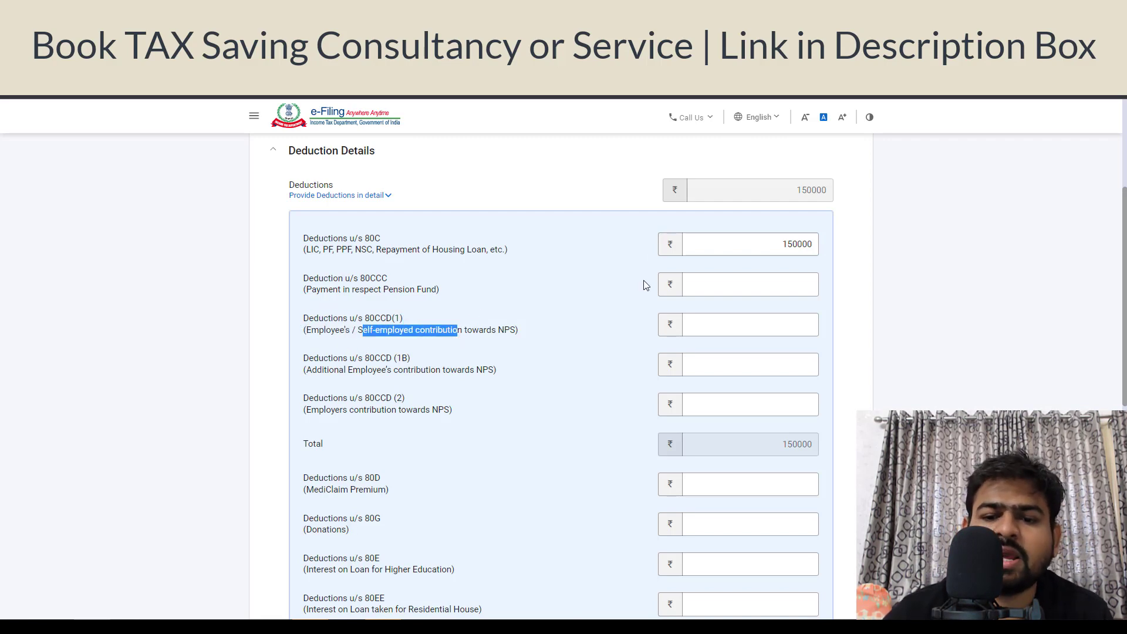
left_click(704, 331)
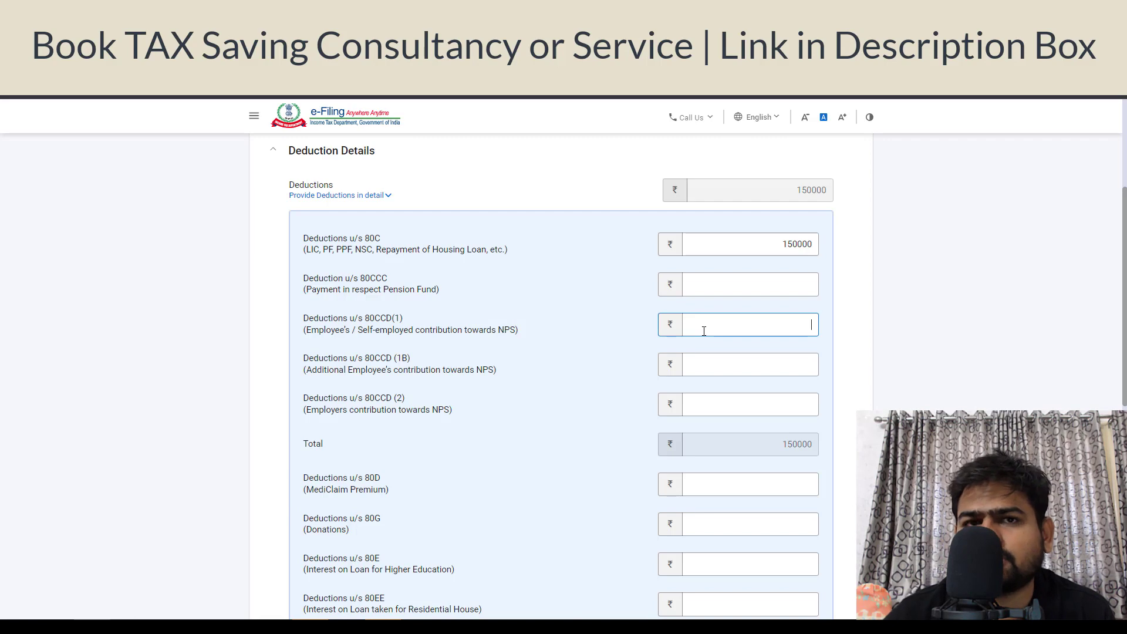
left_click_drag(376, 371, 475, 380)
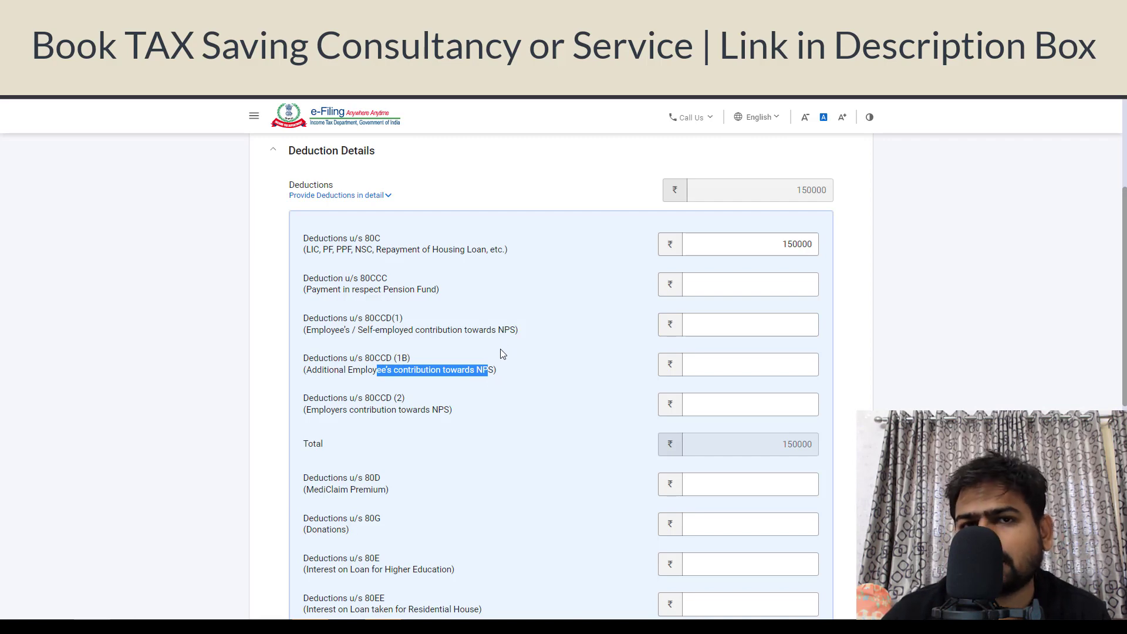
left_click_drag(358, 409, 374, 398)
left_click(675, 404)
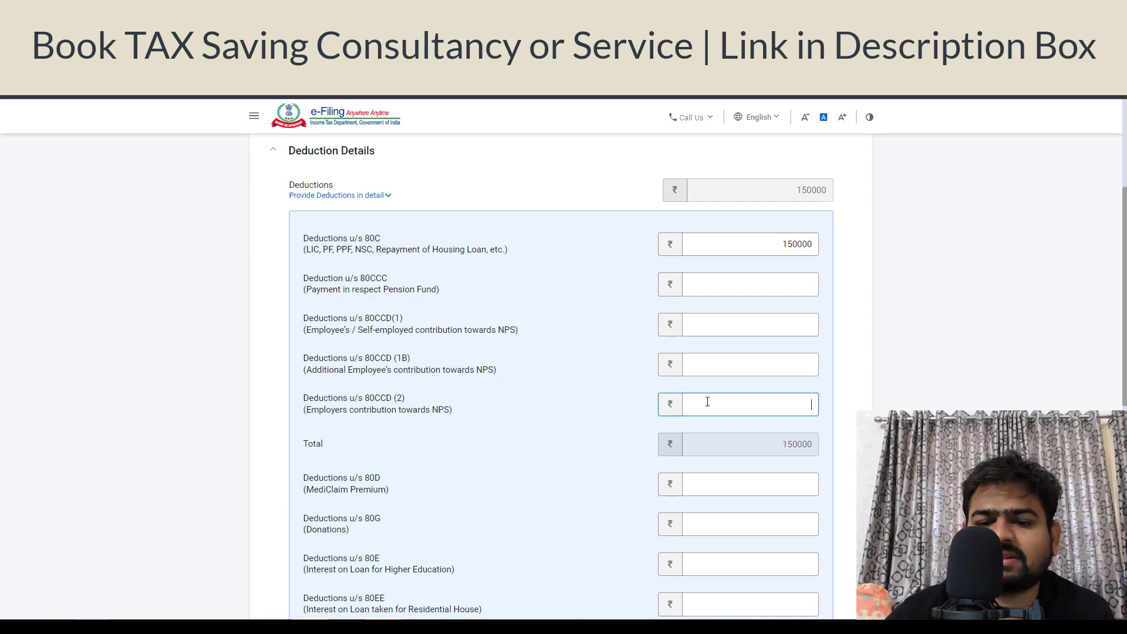
Examine the deduction fields u/s 80D, 80G, 80E, 80EE, 80TTA and 80TTB and the other-deduction entry, leaving them unfilled.
scroll(369, 286, "down", 4)
left_click_drag(350, 231, 369, 243)
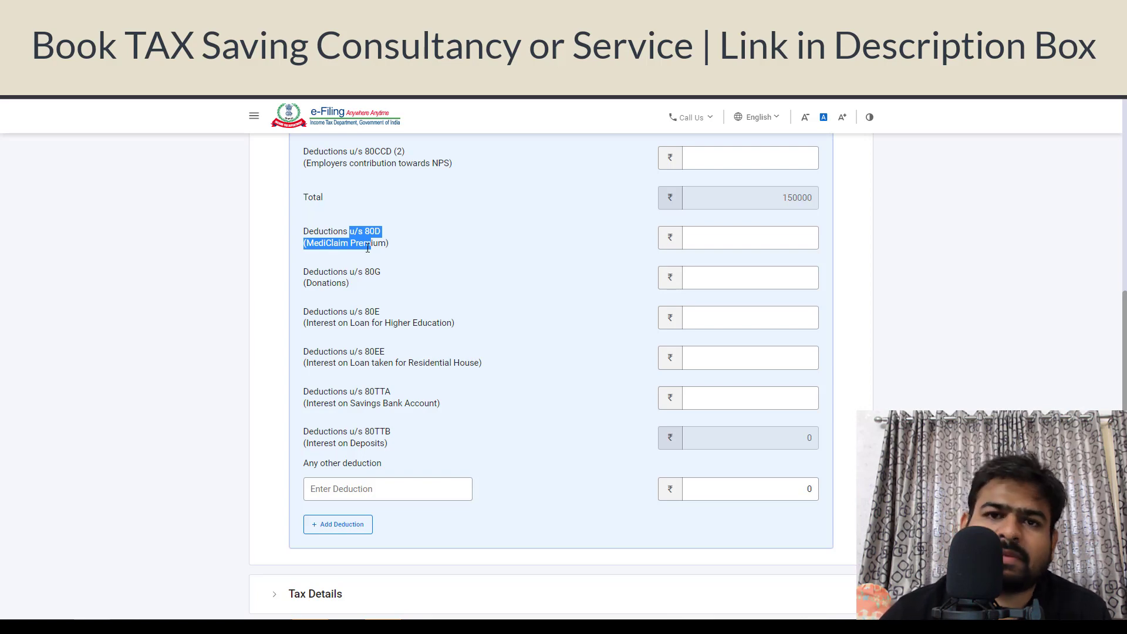
left_click_drag(323, 272, 385, 291)
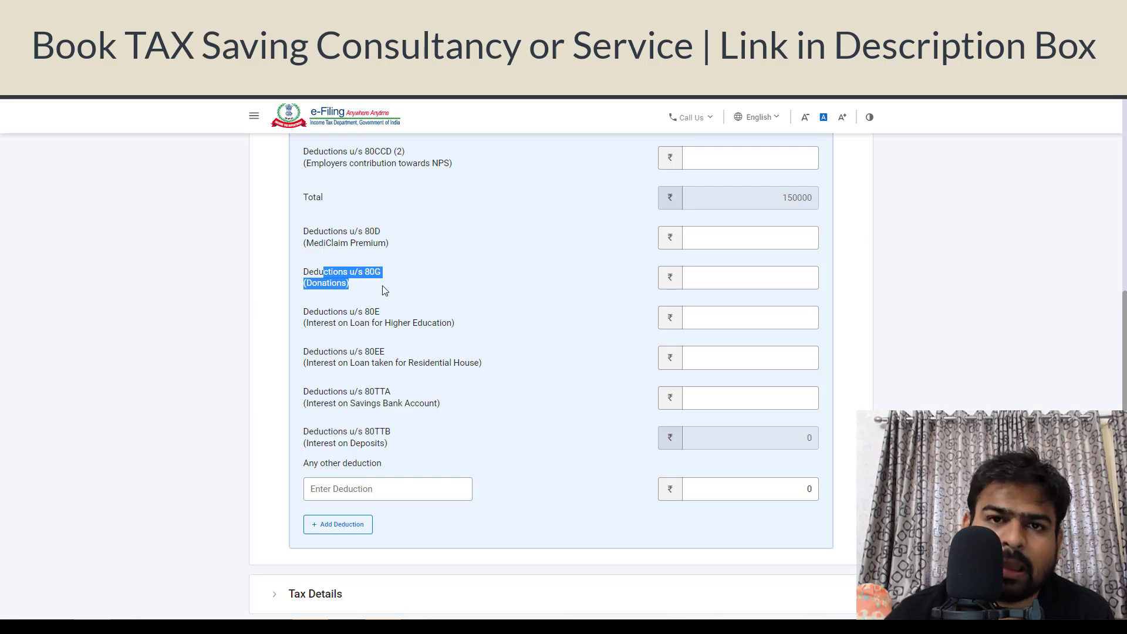
left_click(718, 283)
scroll(398, 350, "down", 2)
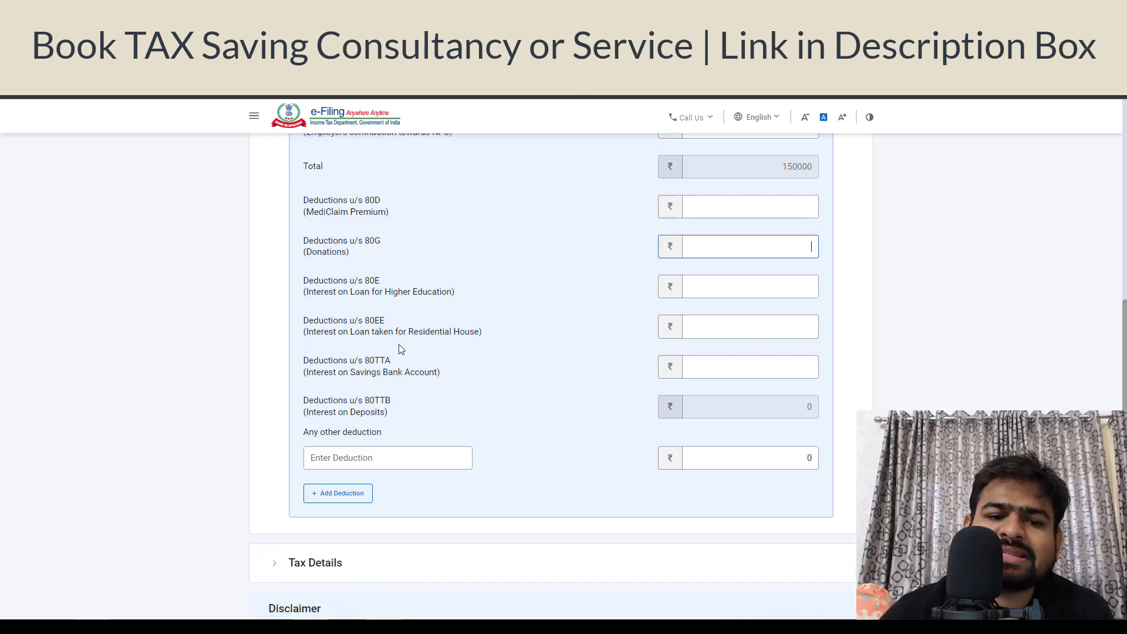
left_click_drag(359, 241, 424, 249)
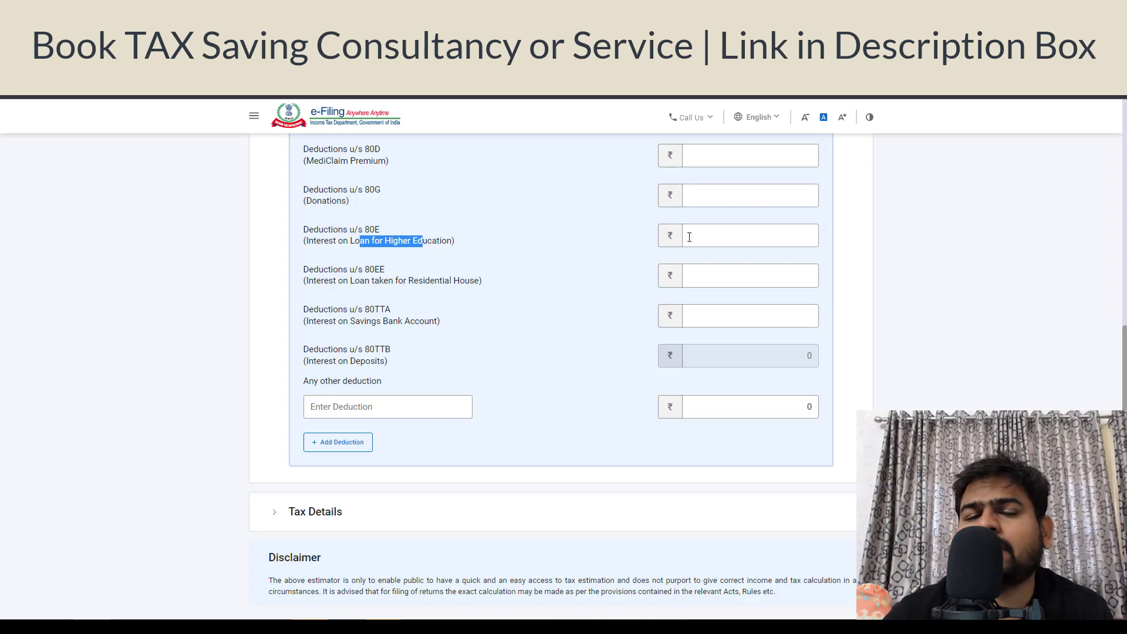
left_click_drag(411, 324, 429, 331)
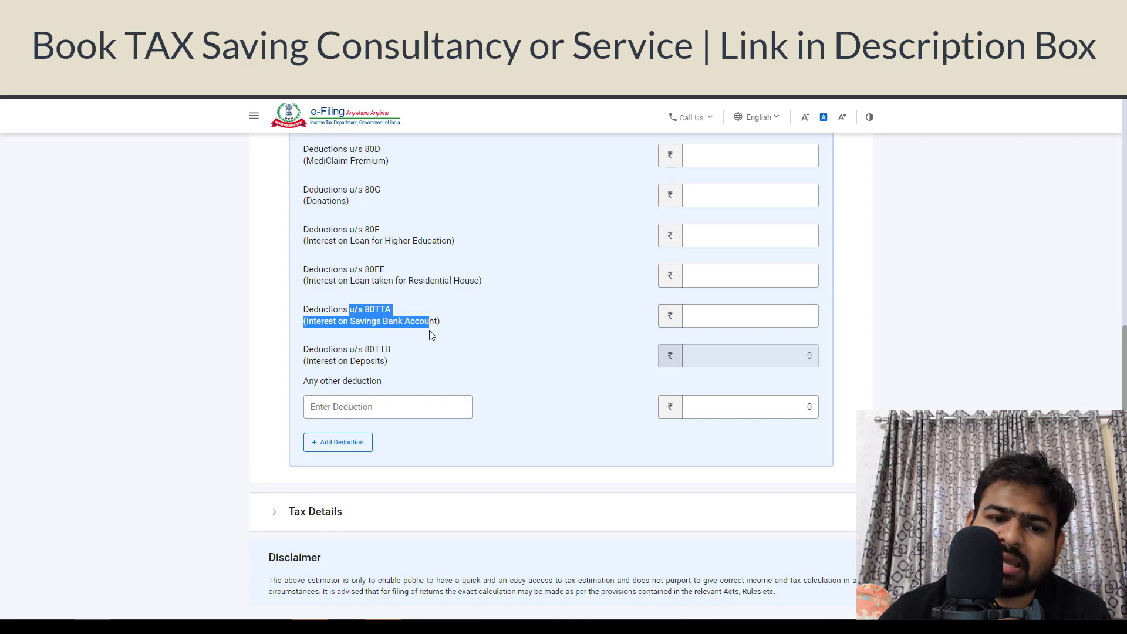
left_click_drag(334, 361, 403, 348)
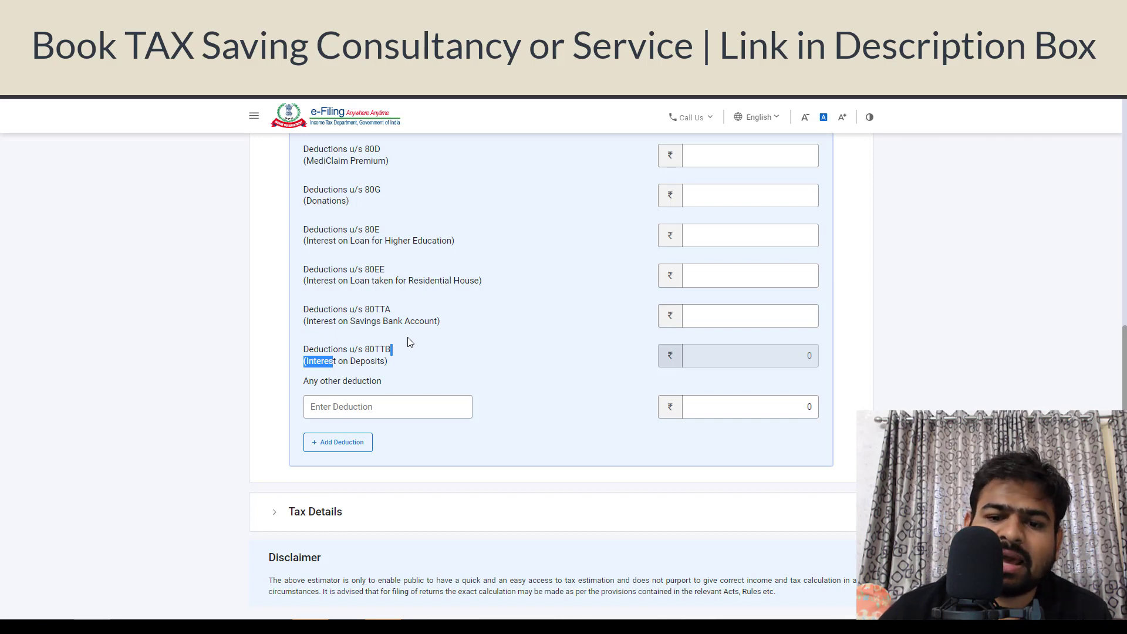
left_click_drag(350, 362, 371, 354)
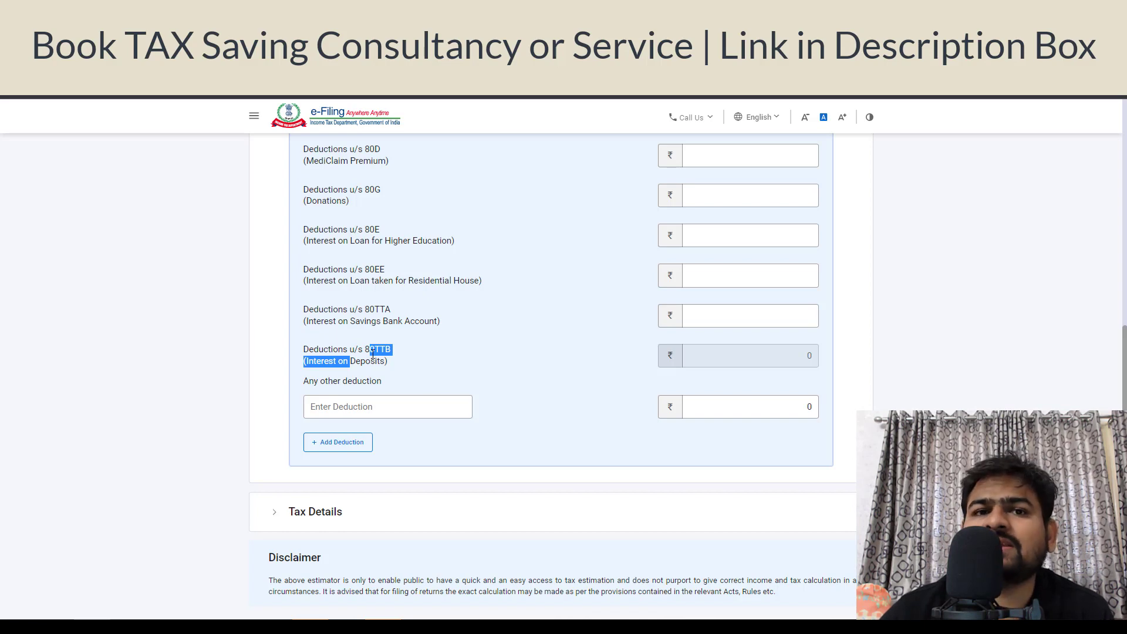
left_click_drag(372, 353, 376, 351)
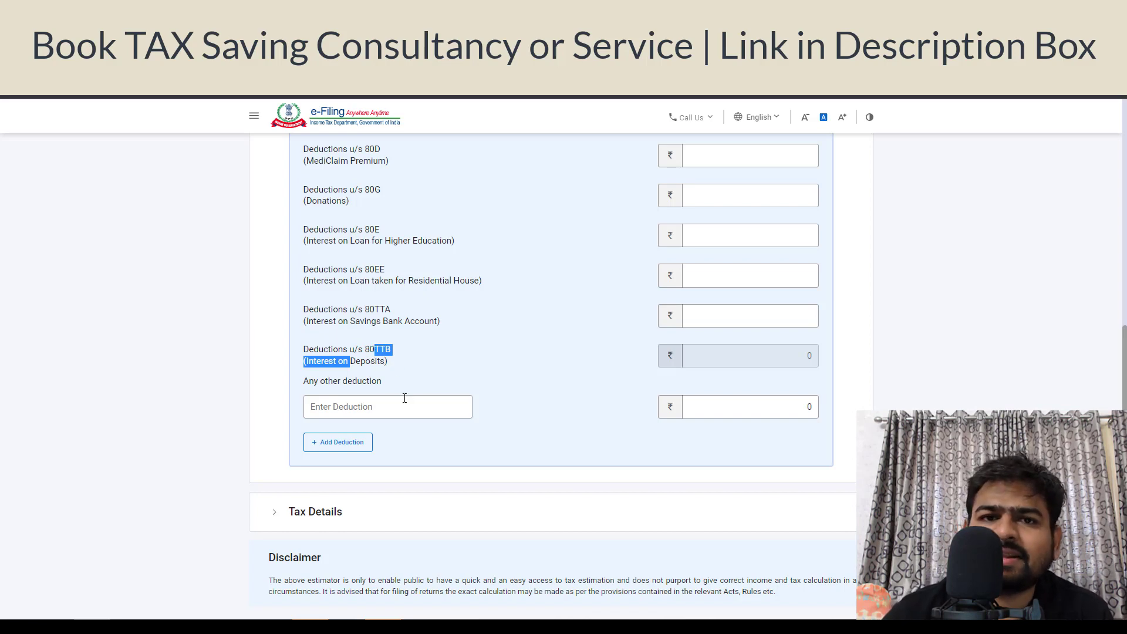
left_click(369, 410)
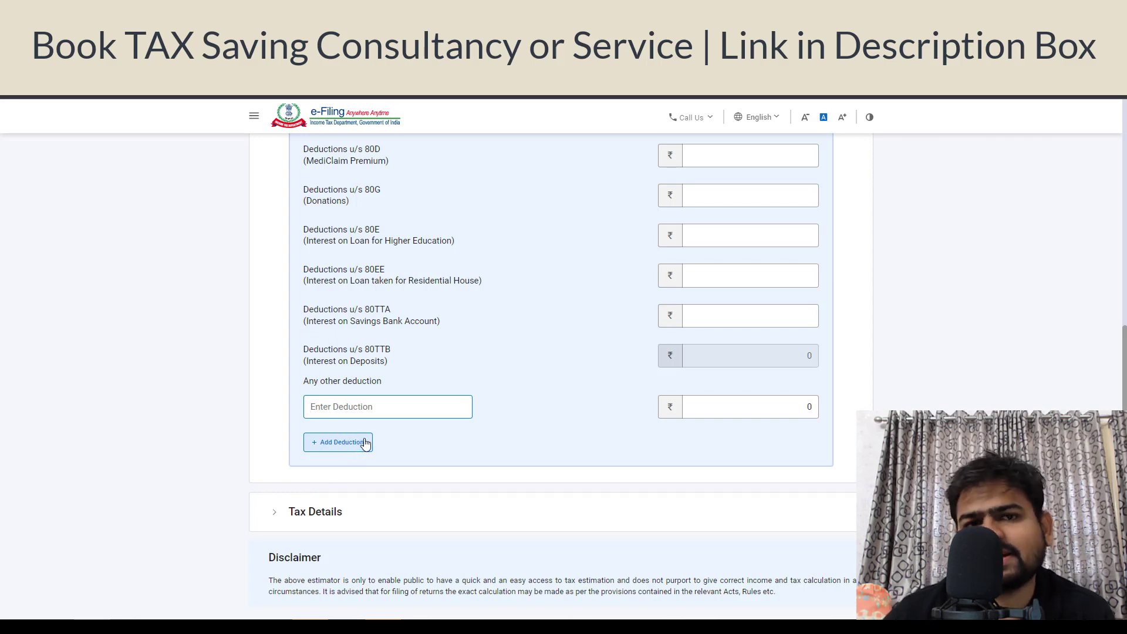
Expand Tax Details, examine the TDS/TCS amounts credited by each deductor or collector, and collapse that breakdown again.
left_click(363, 511)
scroll(363, 383, "down", 3)
scroll(363, 382, "down", 1)
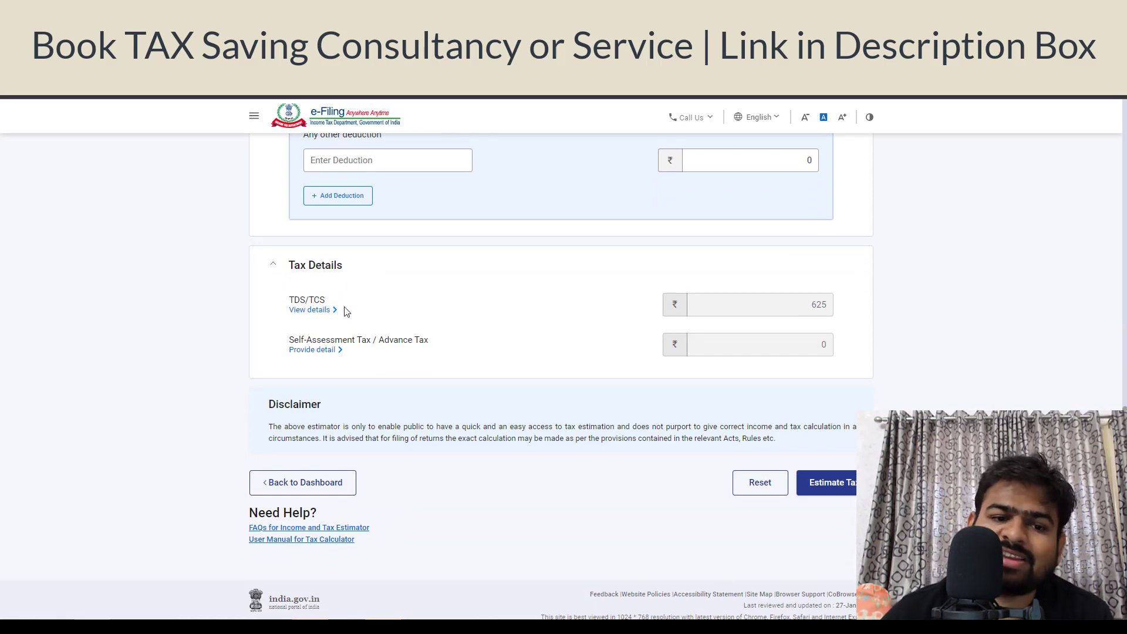
left_click(322, 314)
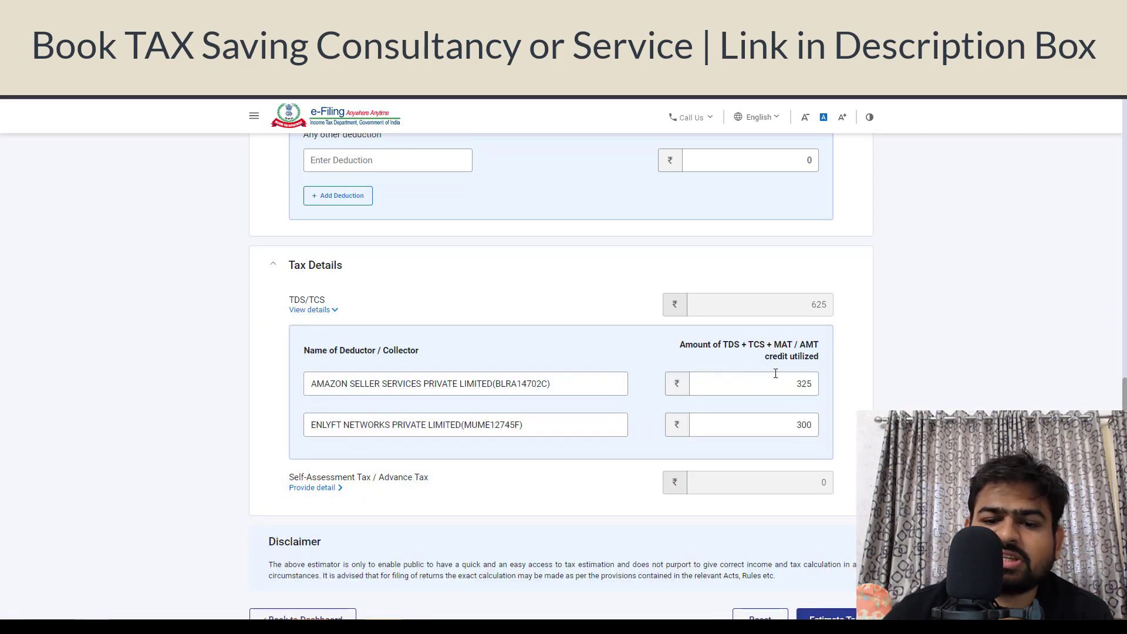
double_click(803, 383)
double_click(807, 426)
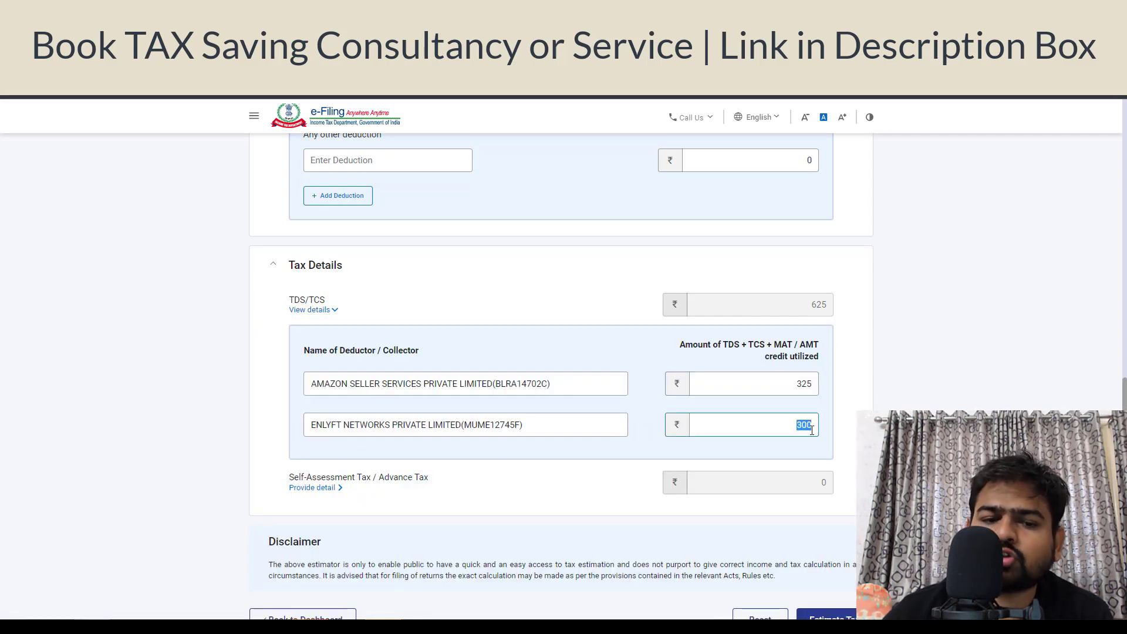
left_click(310, 310)
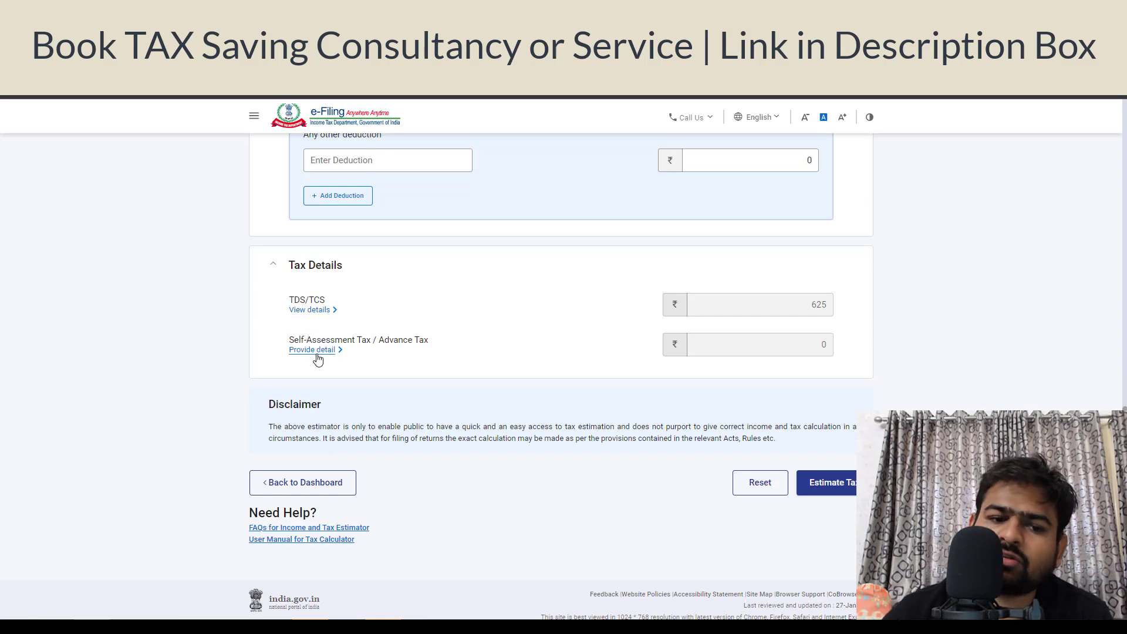
Check the Self-Assessment Tax / Advance Tax payment details without adding an entry, and run the tax estimate.
left_click(317, 352)
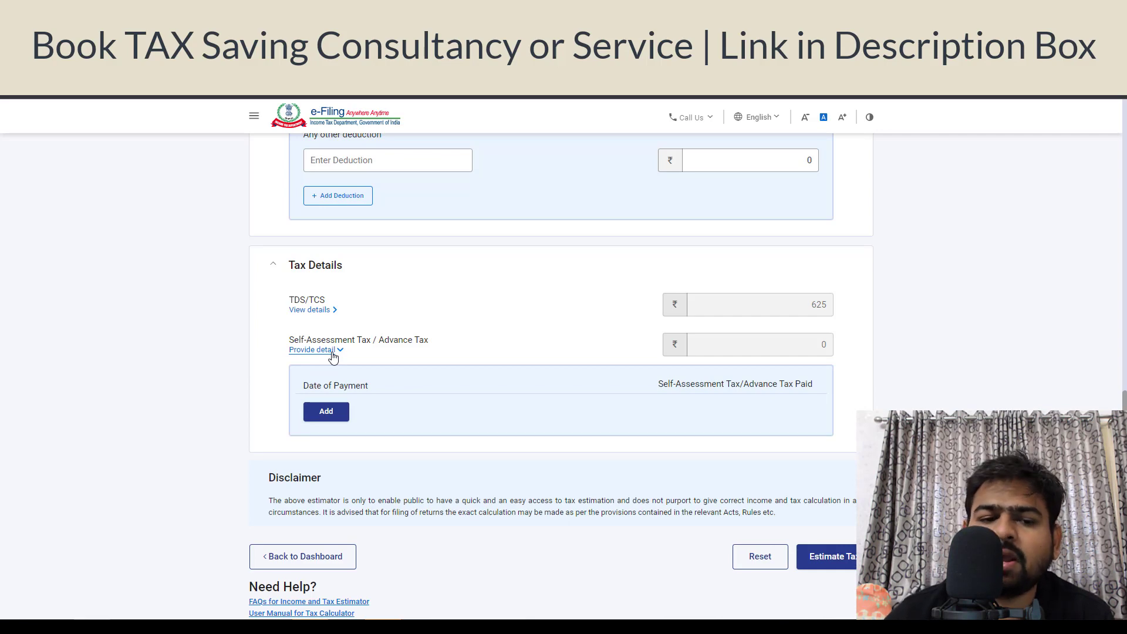
left_click(333, 352)
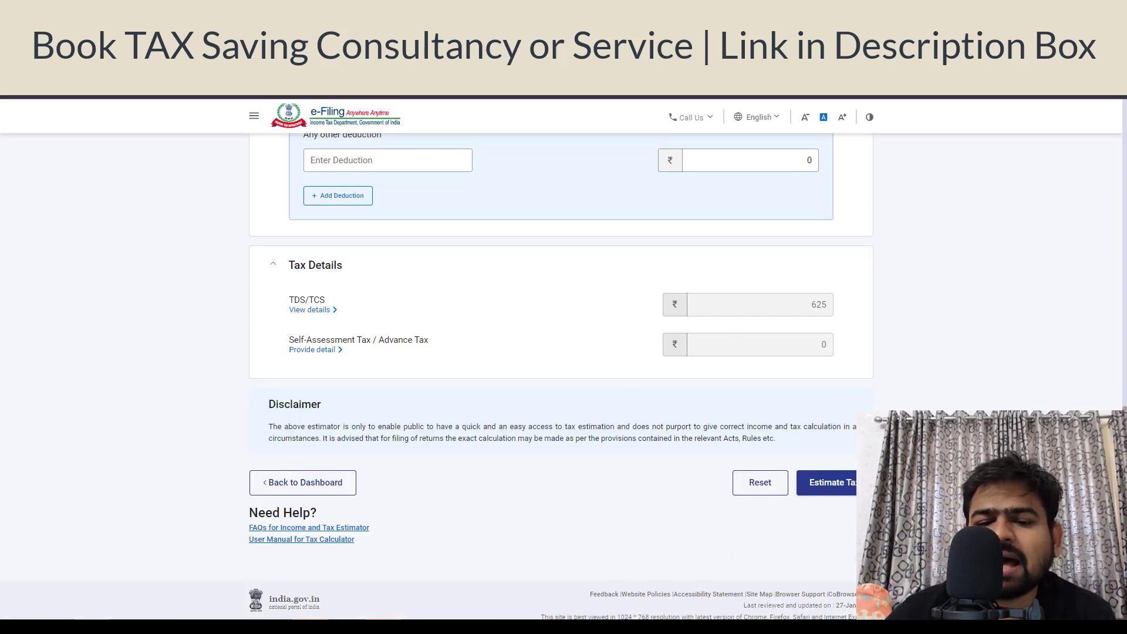
left_click(834, 482)
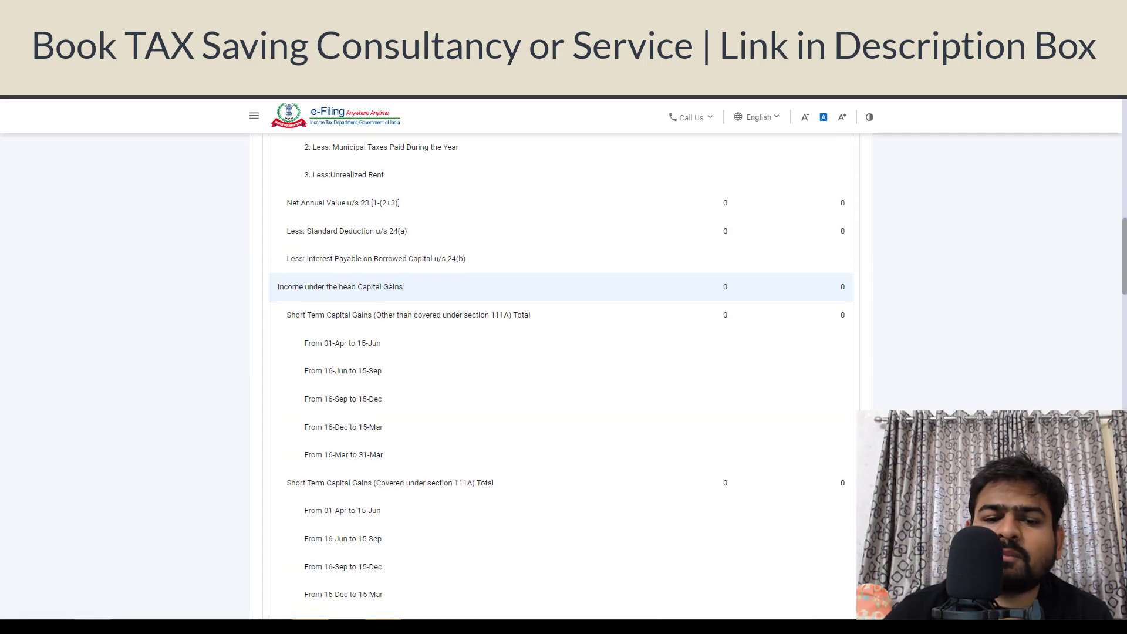
Compare the salary income, exemption u/s 10 and other income heads under the old and new tax regimes.
scroll(694, 433, "up", 10)
scroll(707, 411, "down", 4)
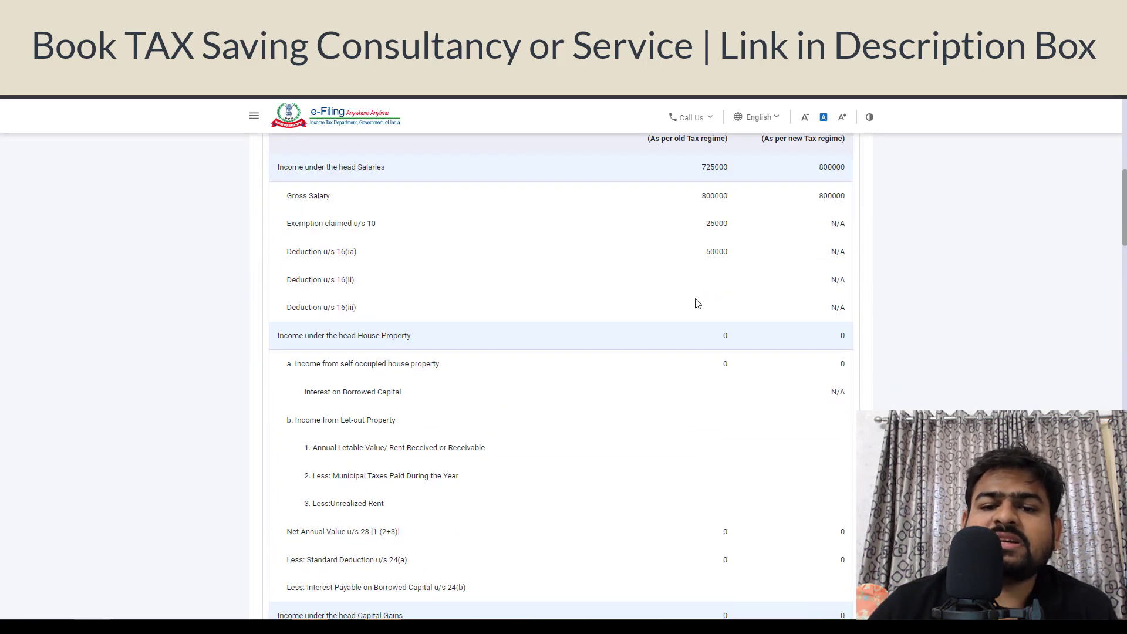
scroll(697, 303, "up", 2)
left_click_drag(653, 228, 713, 237)
left_click(704, 225)
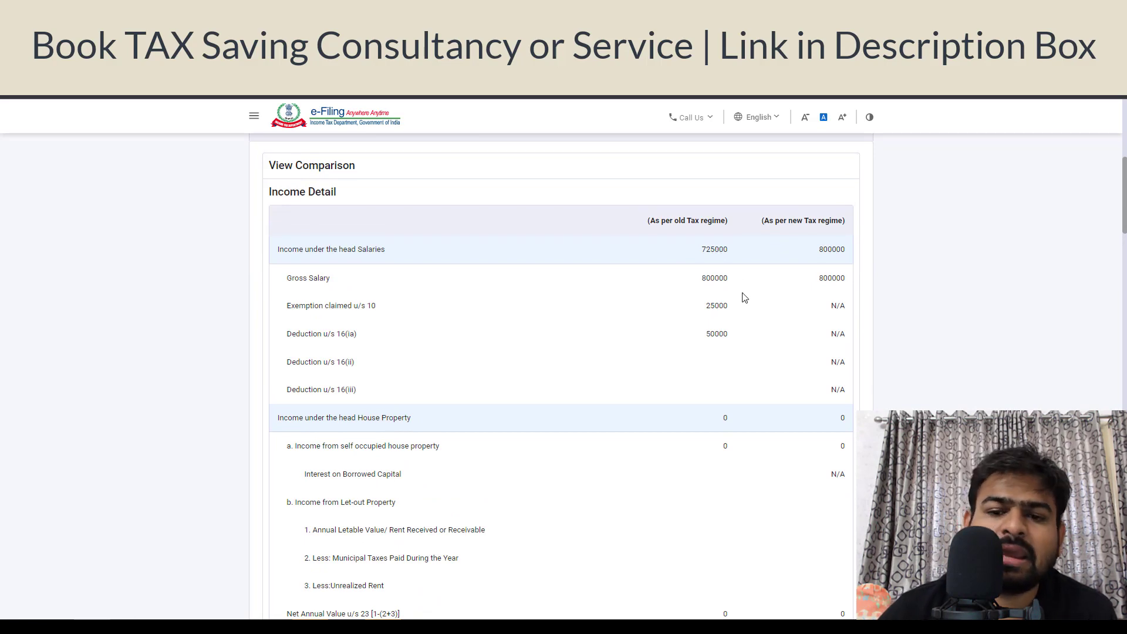
scroll(713, 317, "down", 10)
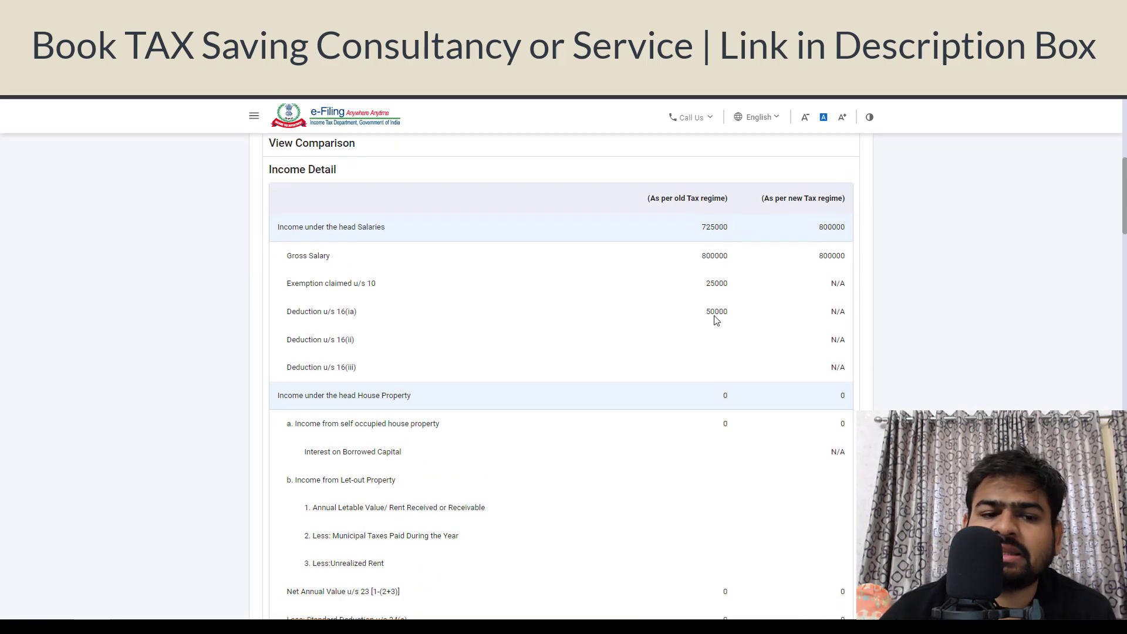
scroll(720, 315, "down", 15)
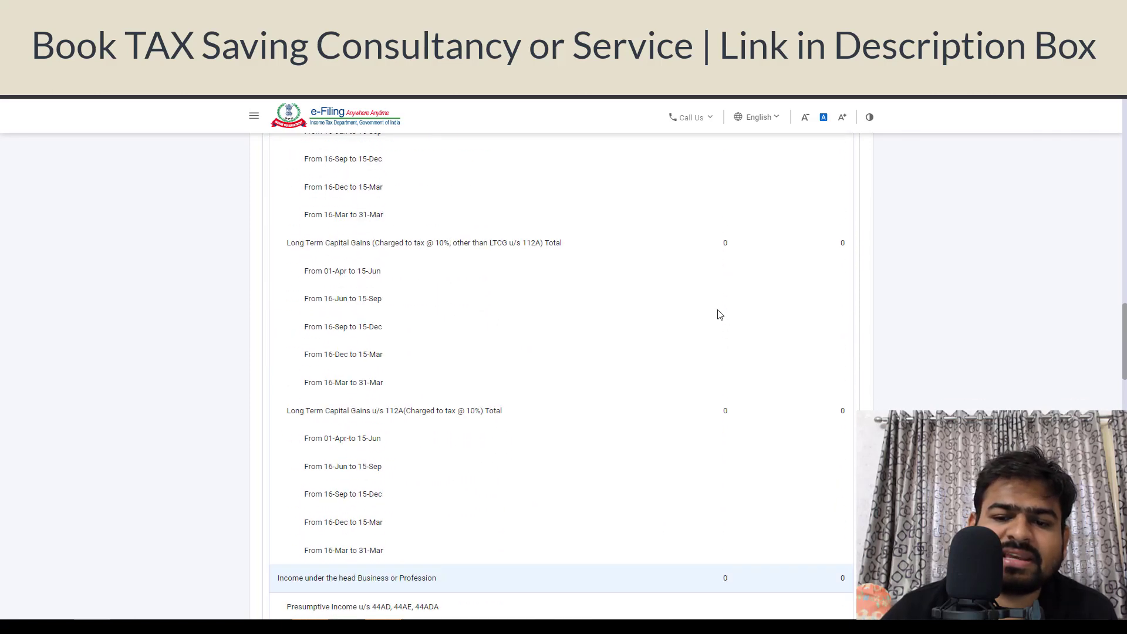
scroll(719, 315, "up", 20)
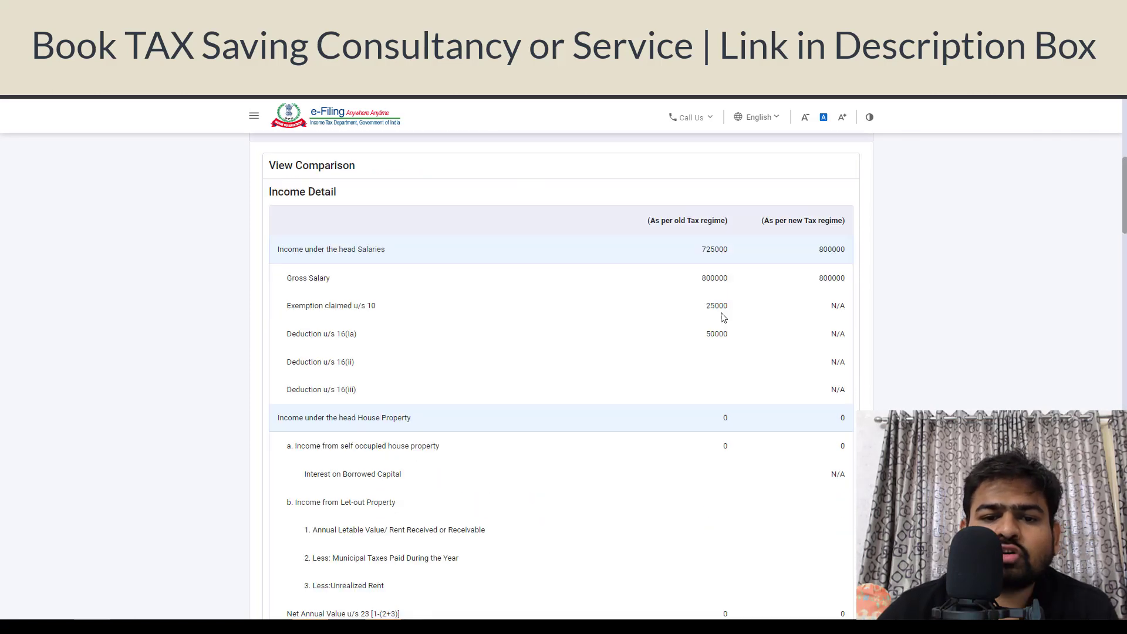
left_click_drag(701, 251, 721, 253)
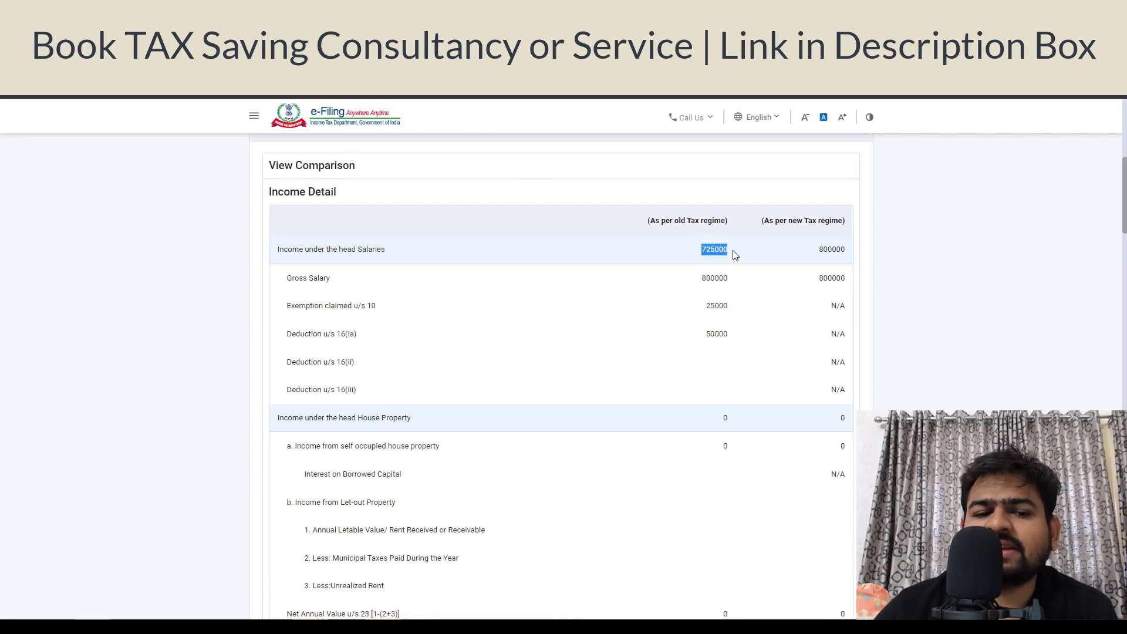
left_click_drag(813, 247, 849, 265)
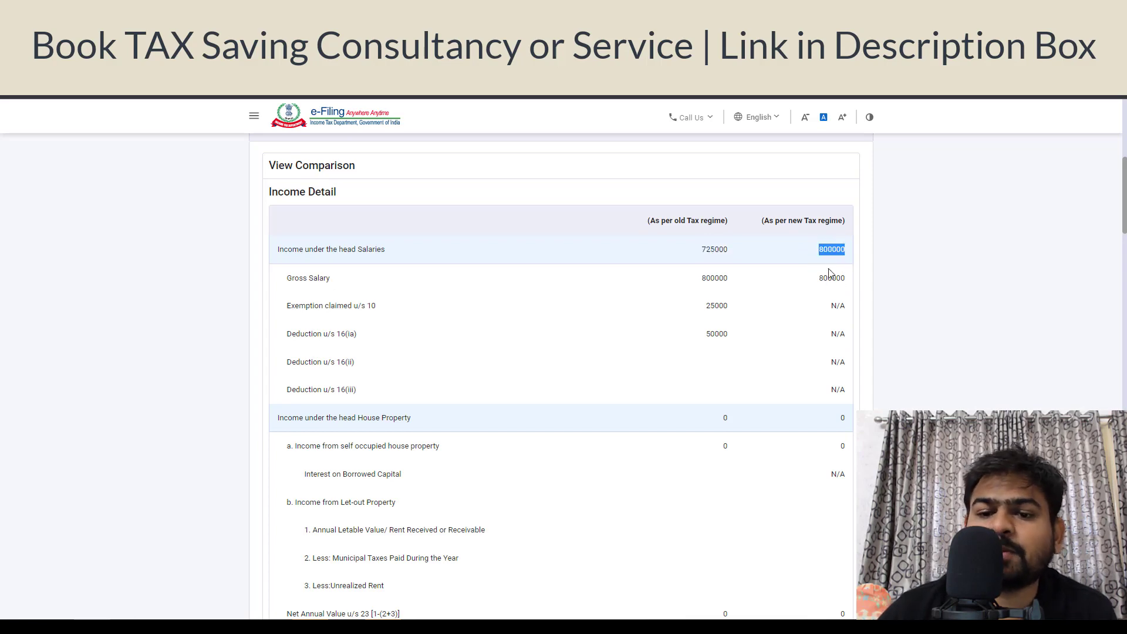
scroll(829, 272, "down", 3)
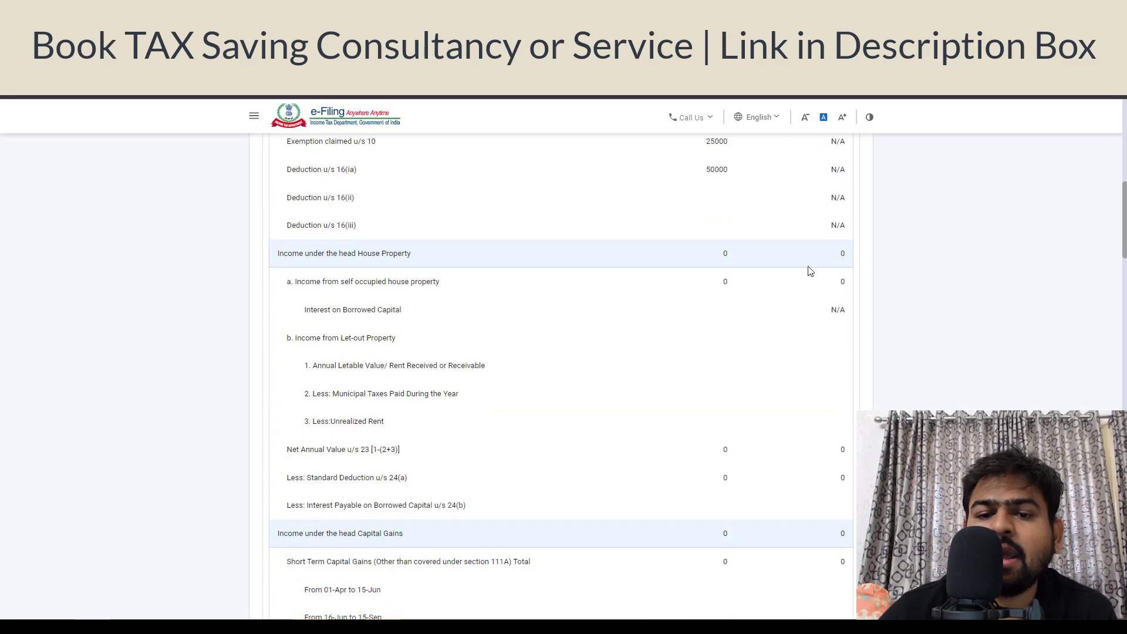
double_click(714, 147)
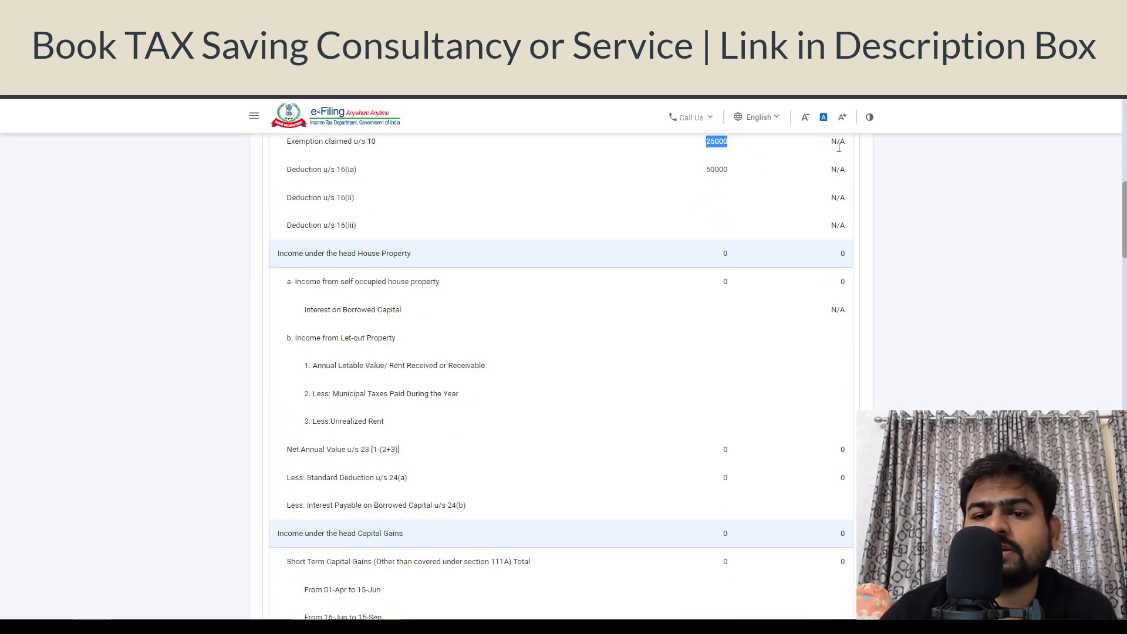
Compare the gross total income and Chapter VI-A style deductions, such as 80C, allowed under the old and new regimes.
scroll(842, 192, "down", 5)
scroll(819, 217, "down", 20)
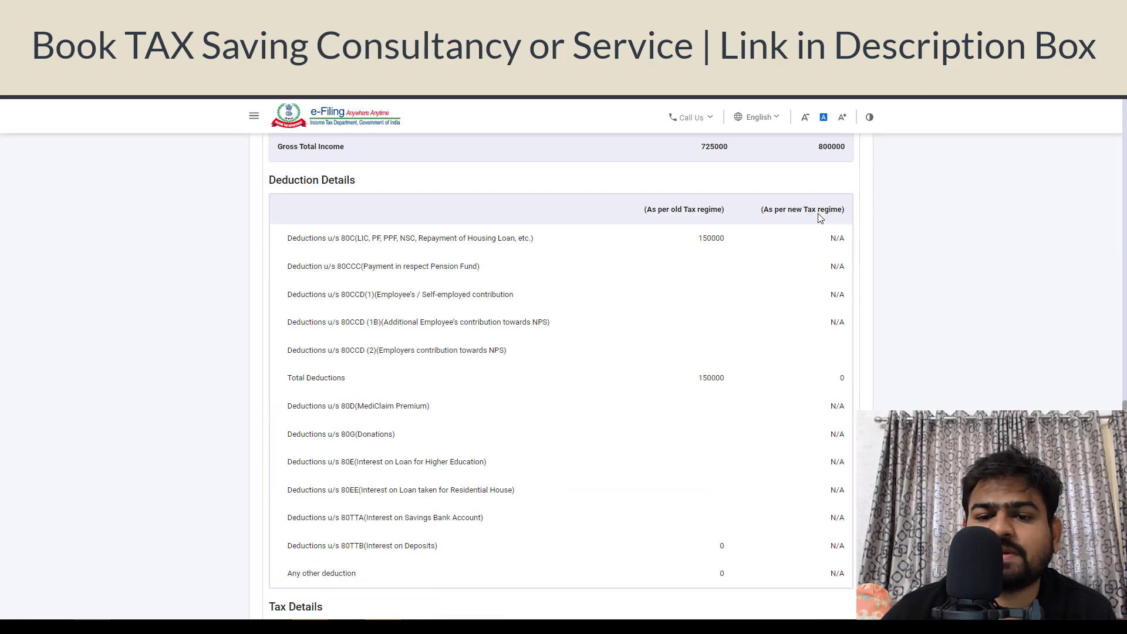
scroll(820, 218, "down", 5)
scroll(820, 217, "up", 5)
Compare the total tax and interest payable under both regimes, and examine the interest added u/s 234C.
scroll(820, 217, "down", 15)
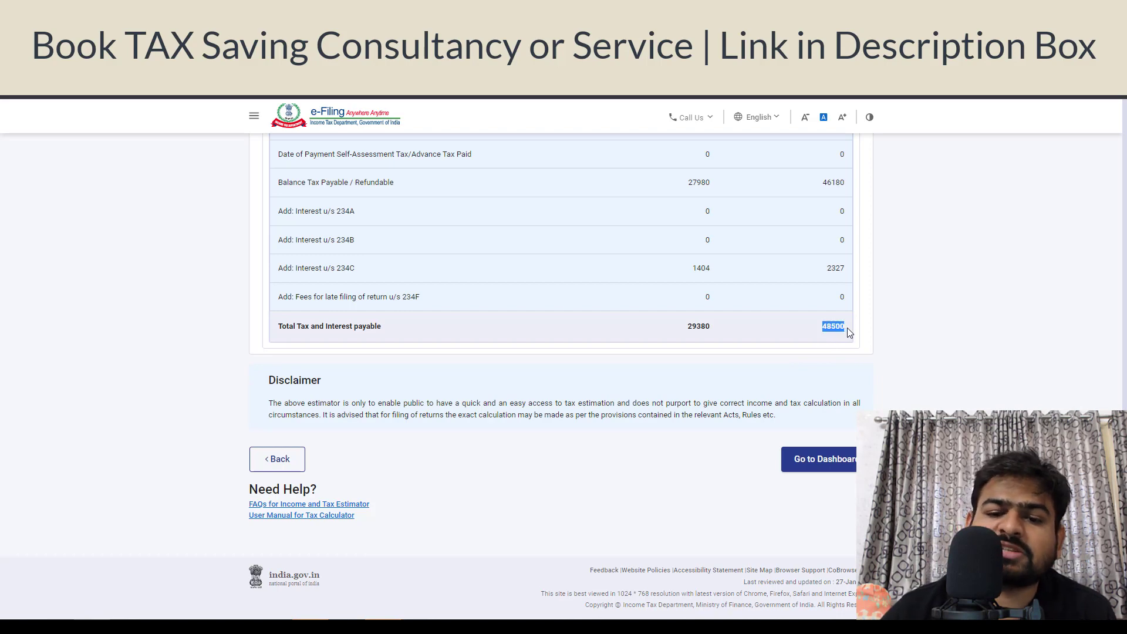
left_click_drag(679, 332, 731, 333)
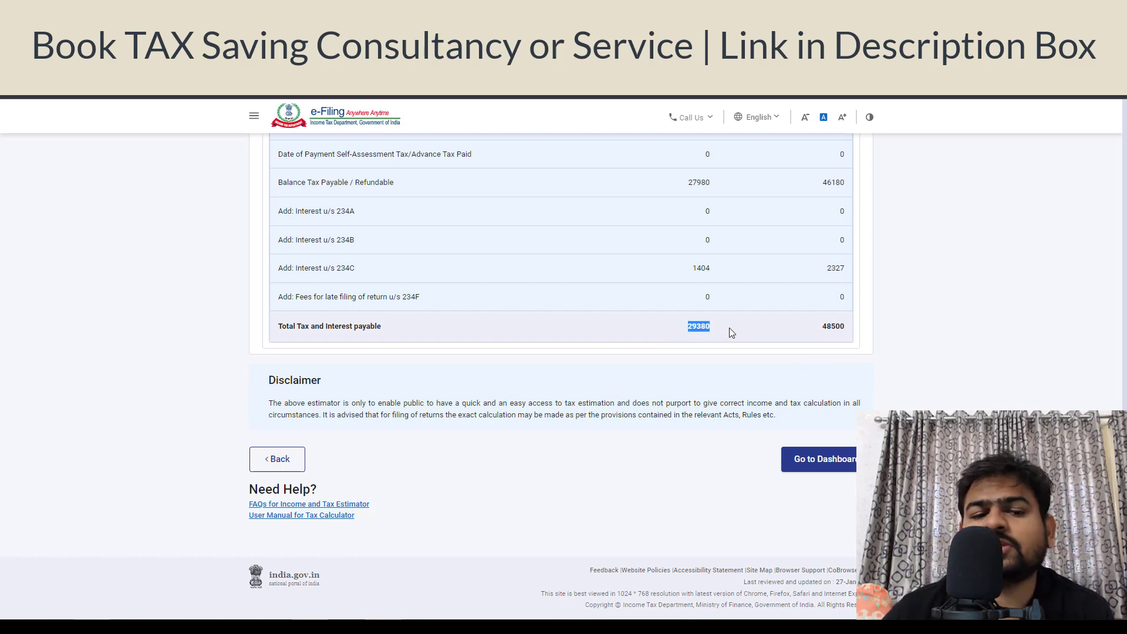
scroll(731, 329, "up", 3)
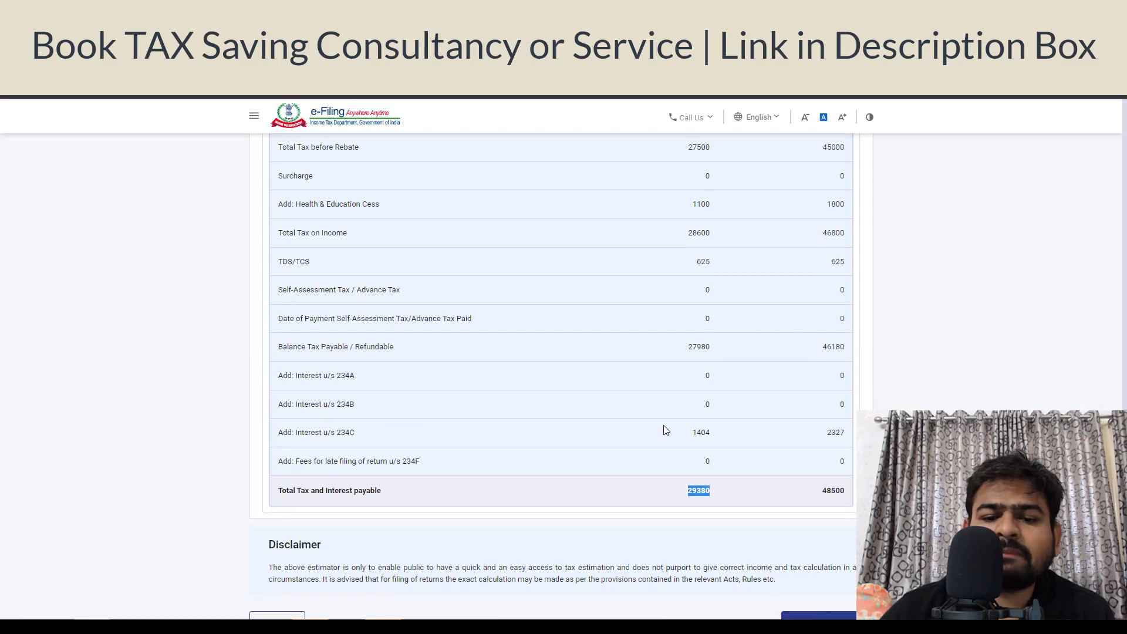
left_click(676, 428)
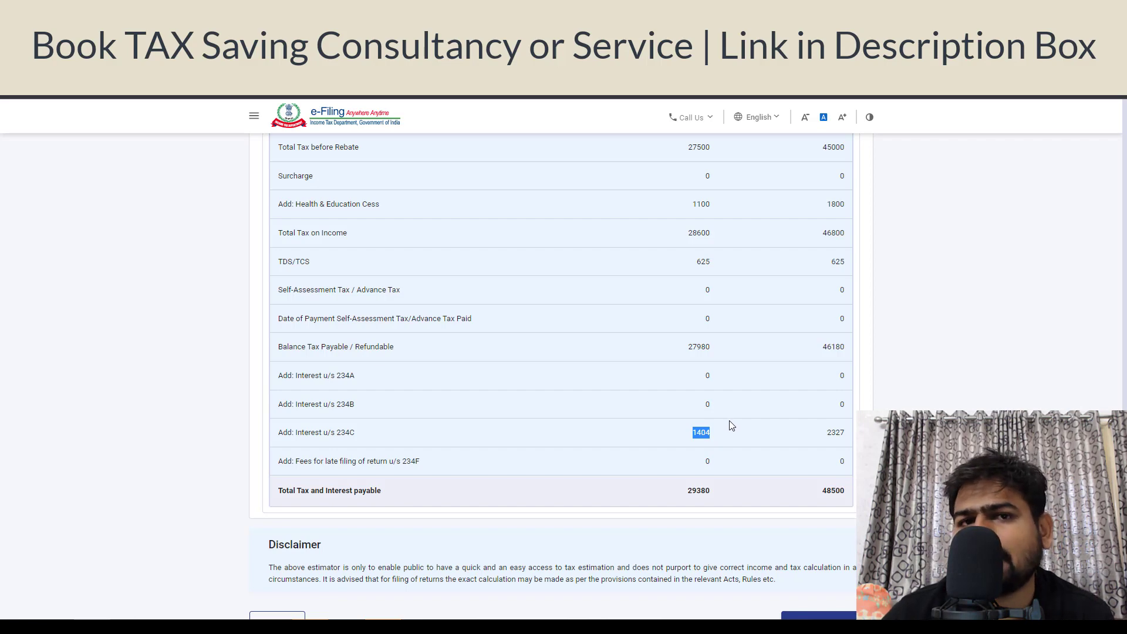
left_click_drag(731, 425, 736, 421)
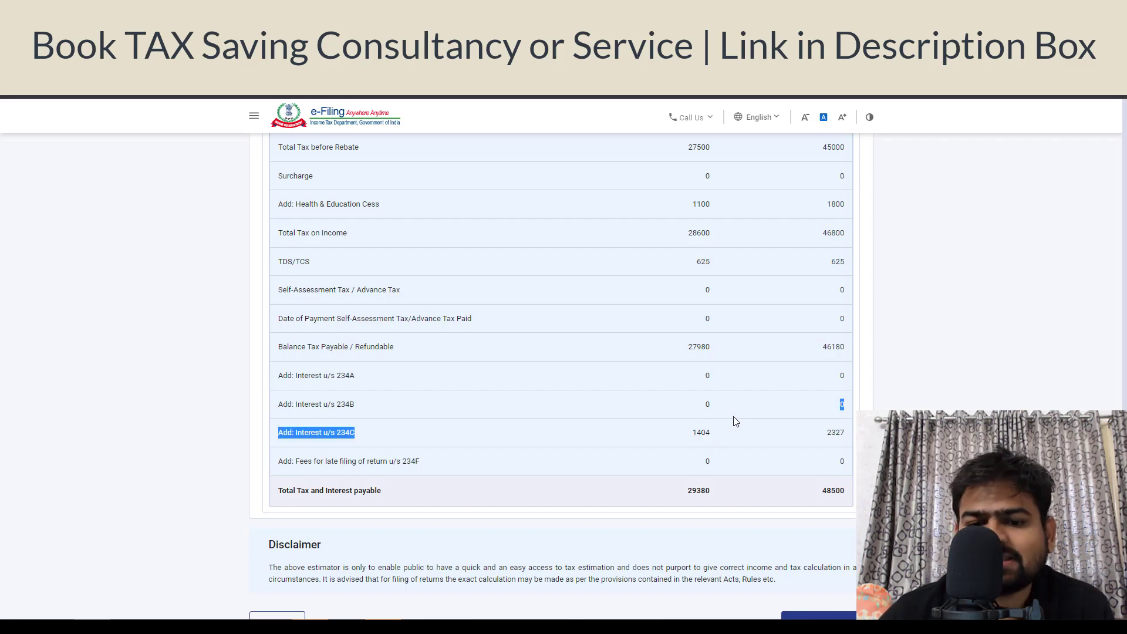